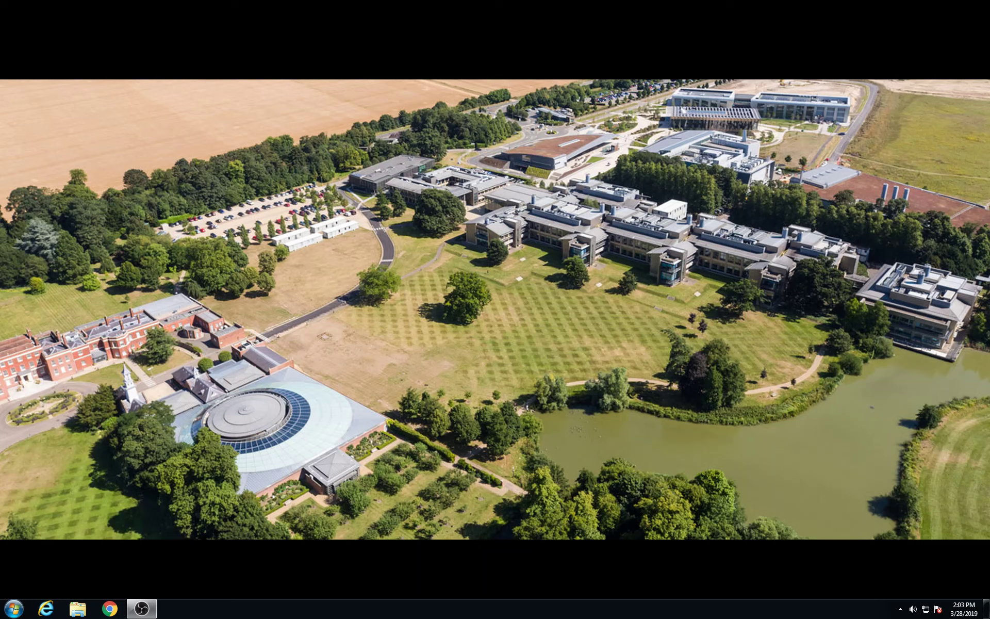
Check the computer's protection status in Microsoft Security Essentials and close its window.
{"action": "left_click", "coordinate": [901, 610]}
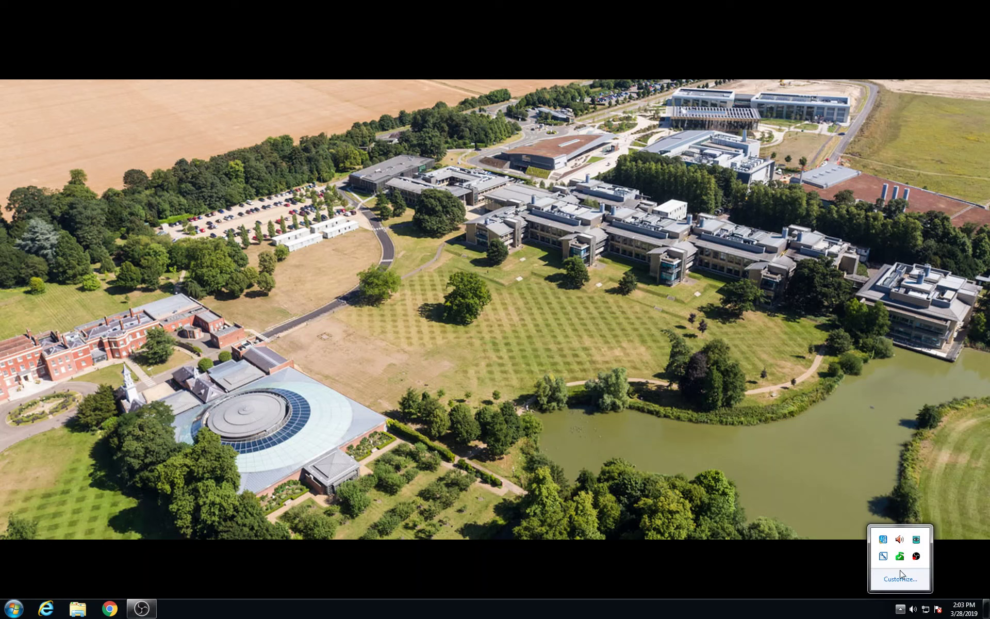
{"action": "double_click", "coordinate": [900, 556]}
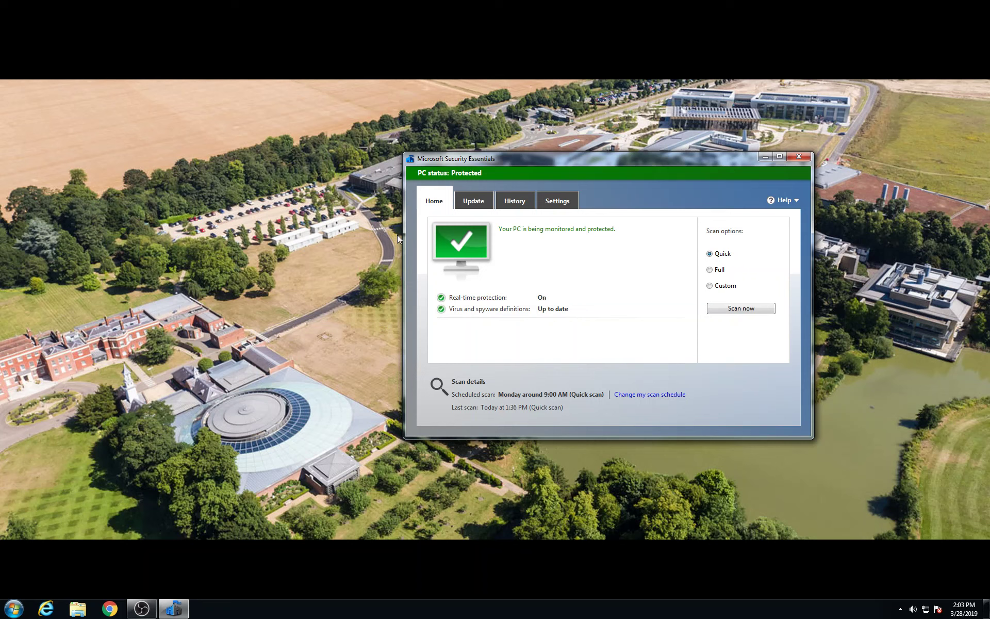
{"action": "left_click", "coordinate": [798, 157]}
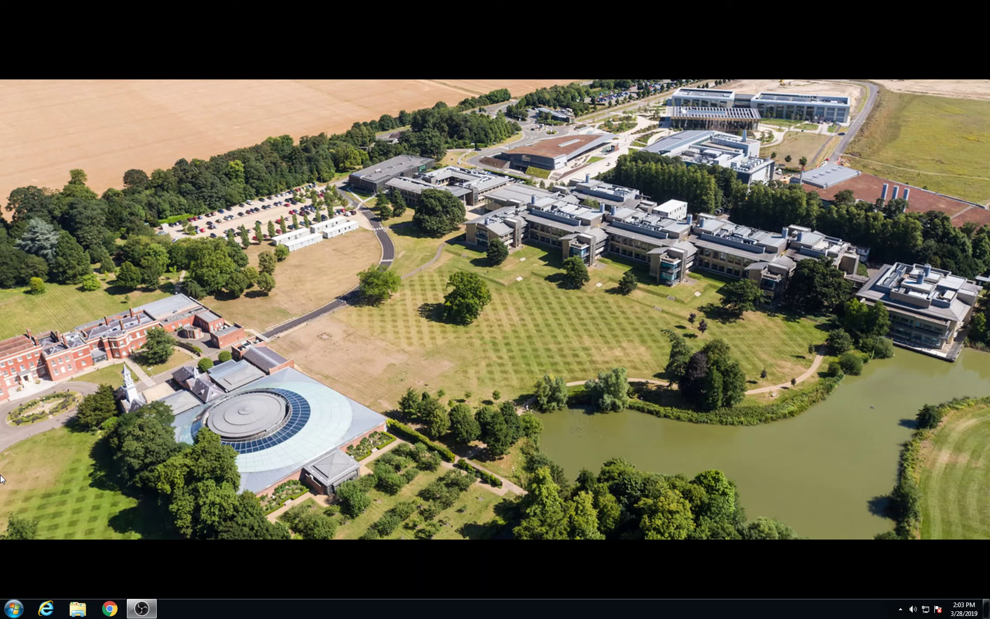
Launch Remote Desktop Connection and connect to the computer at 192.168.0.1.
{"action": "left_click", "coordinate": [3, 613]}
{"action": "type", "text": "remote"}
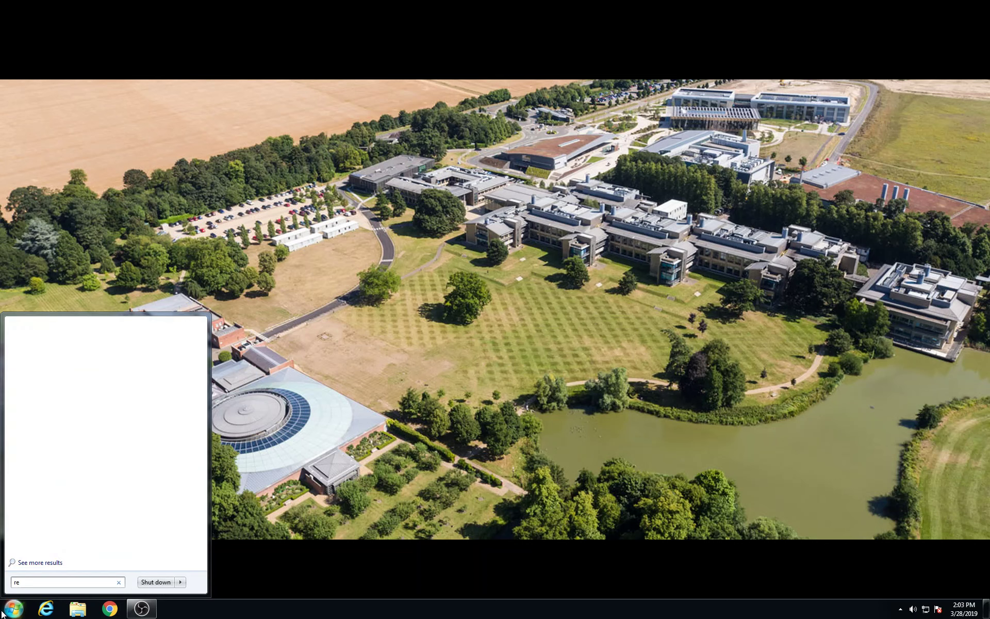
{"action": "key", "text": "Return"}
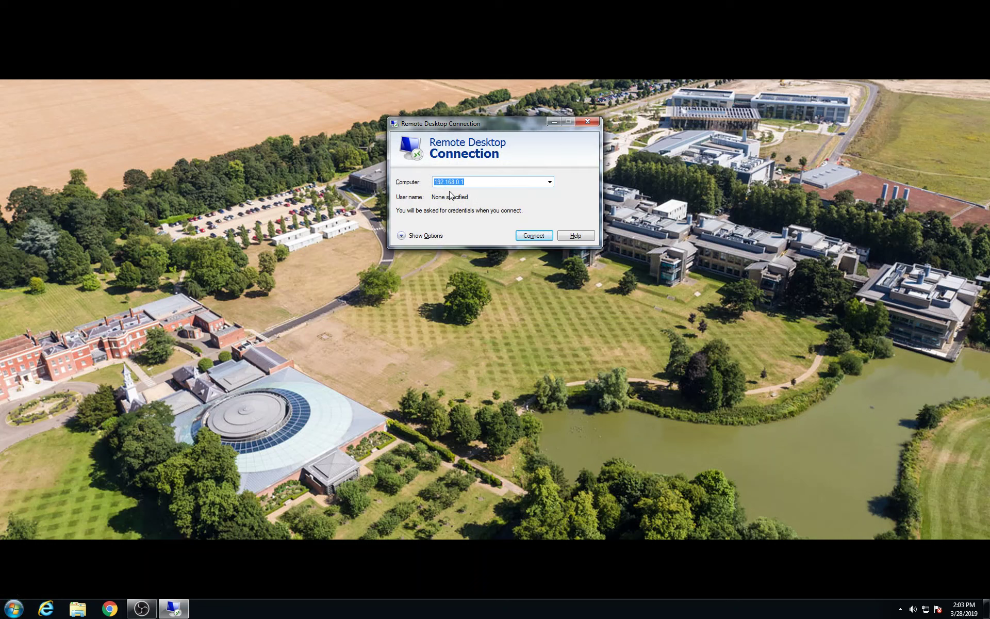
{"action": "left_click", "coordinate": [534, 235]}
{"action": "left_click", "coordinate": [534, 232]}
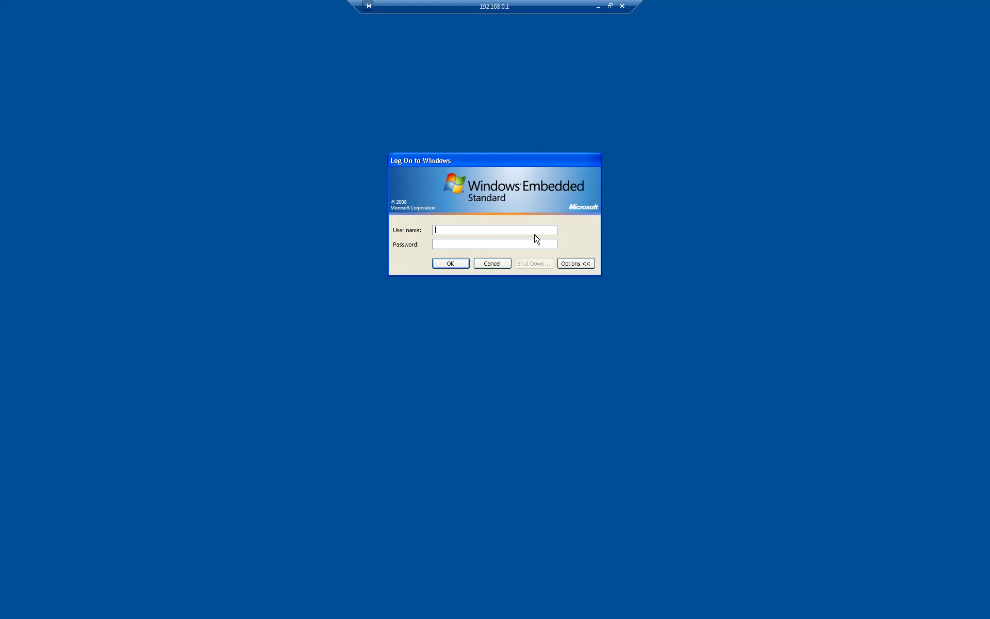
Log on to the remote Windows Embedded server as XDP_CONSOLE with the account password.
{"action": "type", "text": "XD"}
{"action": "type", "text": "P"}
{"action": "type", "text": "_COLE"}
{"action": "type", "text": "NSOLE"}
{"action": "key", "text": "Tab"}
{"action": "type", "text": "********"}
{"action": "key", "text": "Return"}
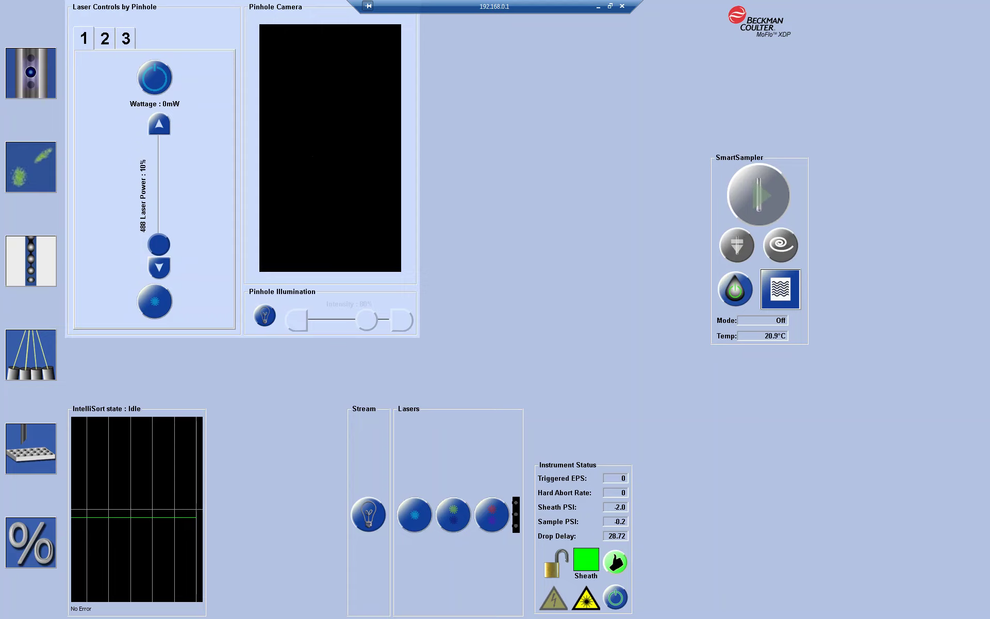
Open the C:\Thor\Logs folder on the remote server and look through its RunStats log files.
{"action": "key", "text": "super"}
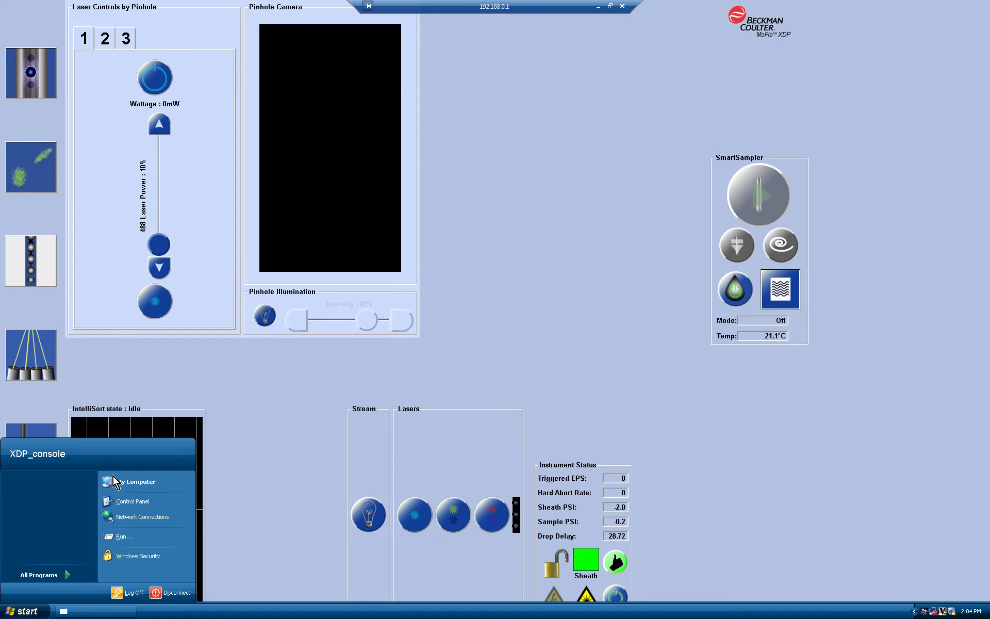
{"action": "left_click", "coordinate": [122, 489]}
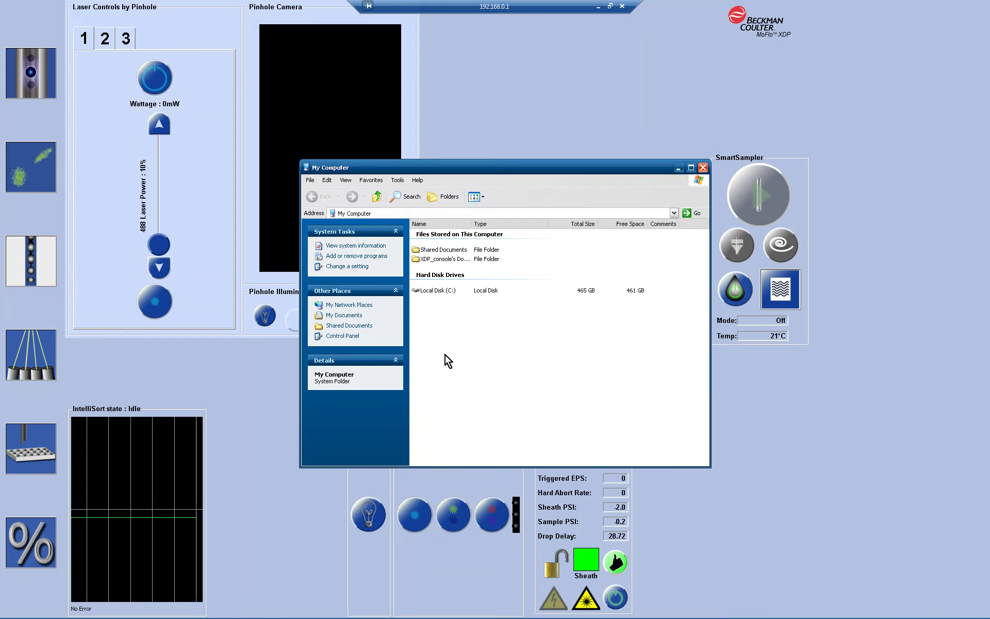
{"action": "double_click", "coordinate": [441, 292]}
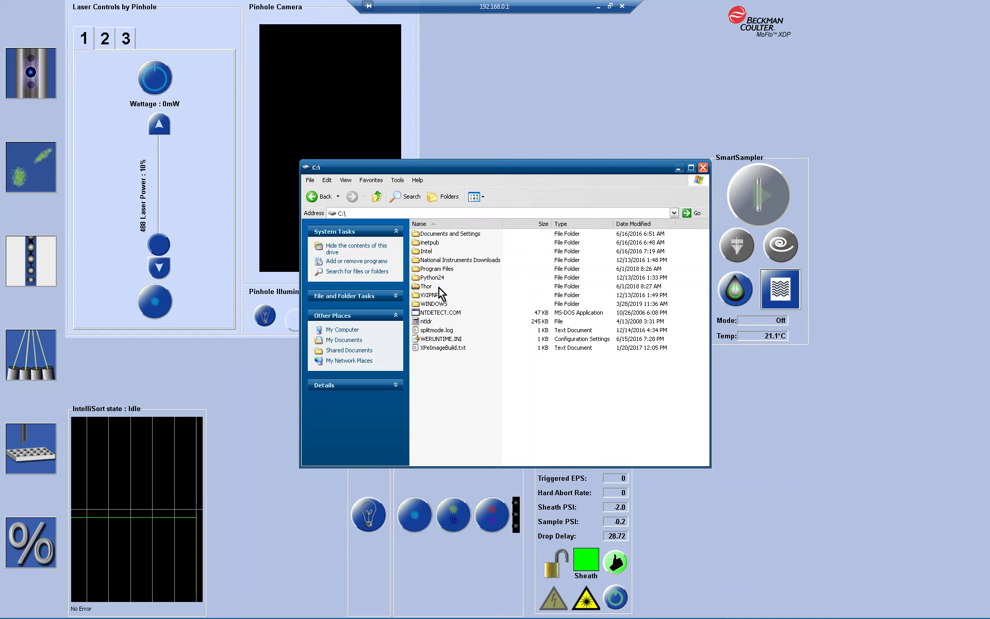
{"action": "double_click", "coordinate": [432, 288]}
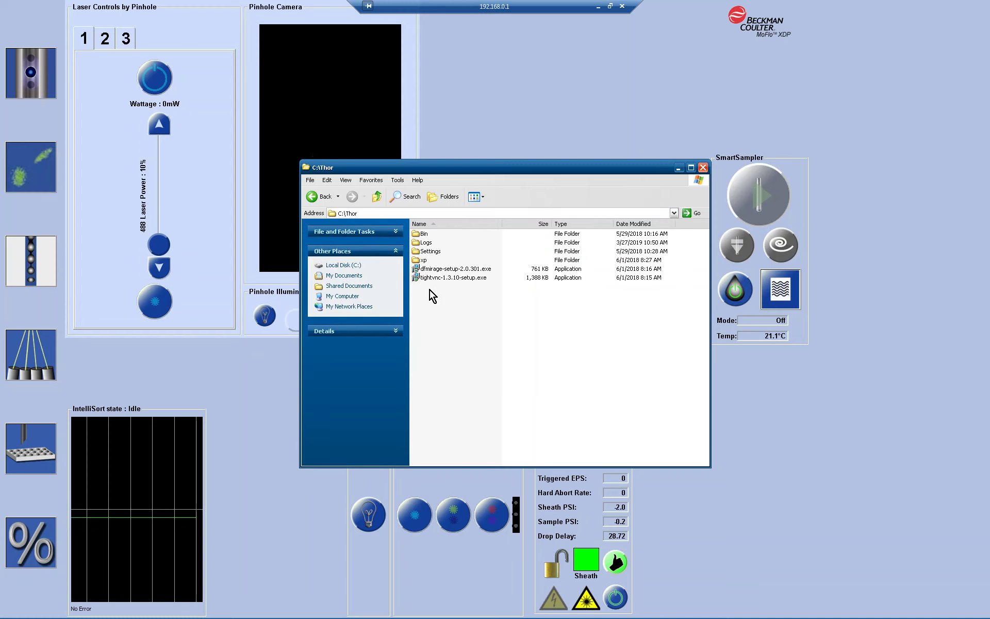
{"action": "double_click", "coordinate": [431, 243]}
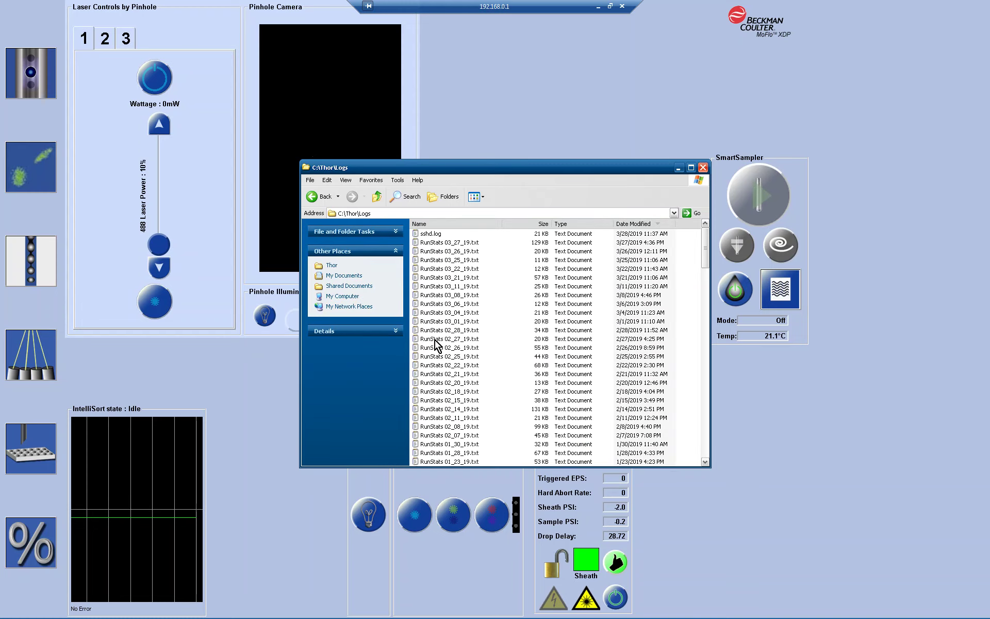
{"action": "scroll", "coordinate": [451, 432], "scroll_direction": "down", "scroll_amount": 10}
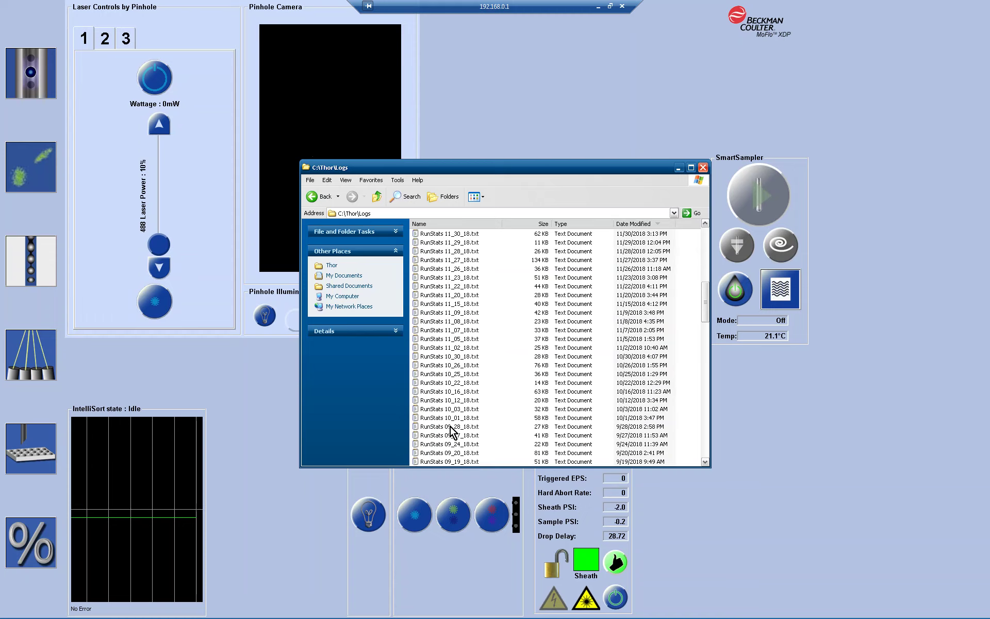
{"action": "scroll", "coordinate": [450, 432], "scroll_direction": "down", "scroll_amount": 14}
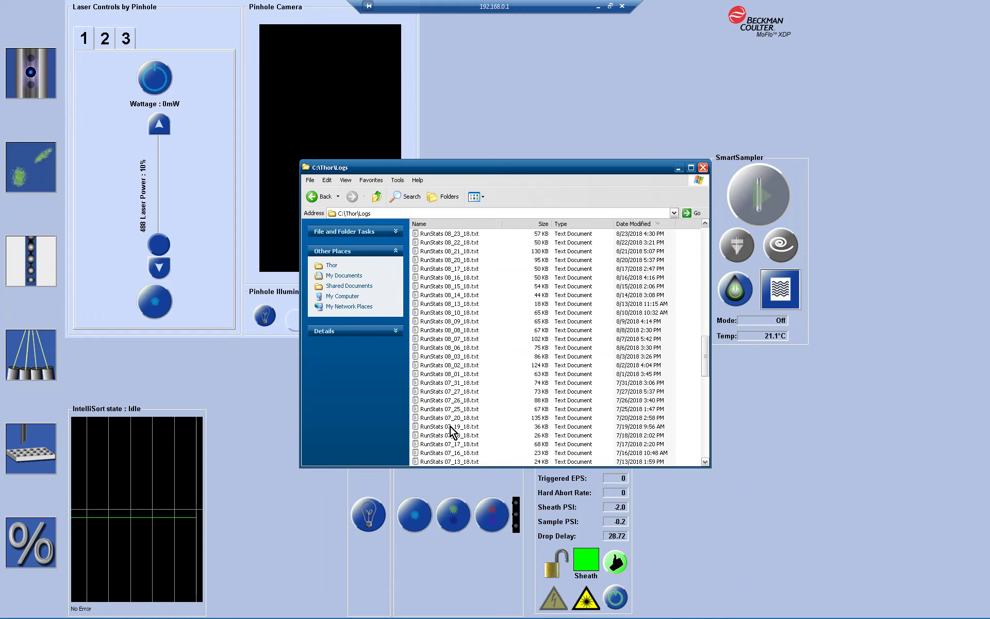
{"action": "scroll", "coordinate": [451, 432], "scroll_direction": "up", "scroll_amount": 20}
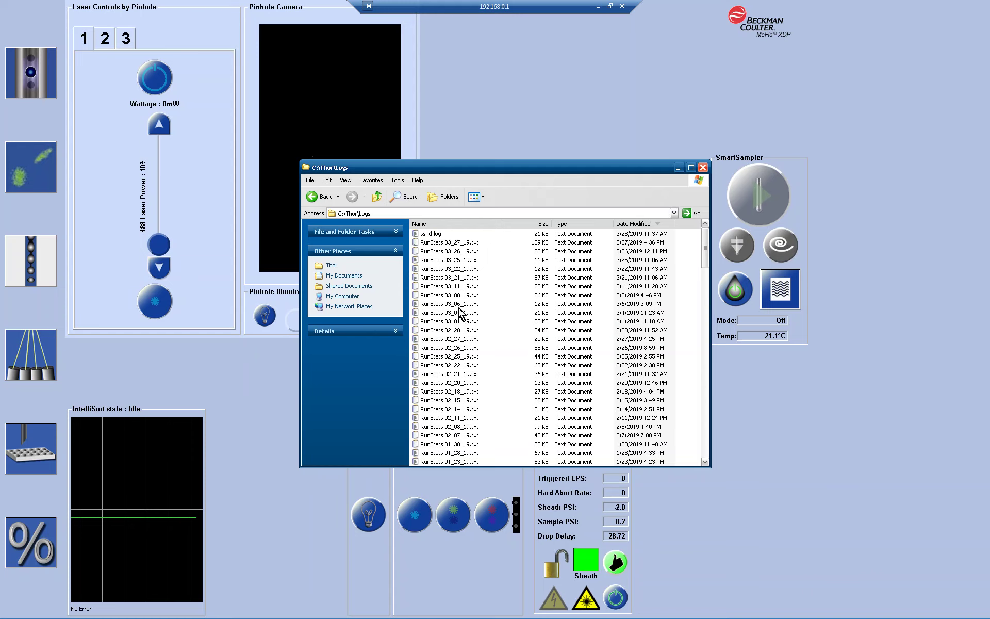
Examine the elapsed time, queue values and stream 2 sorted events in RunStats 03_27_19.txt, and close the log and its folder.
{"action": "double_click", "coordinate": [461, 243]}
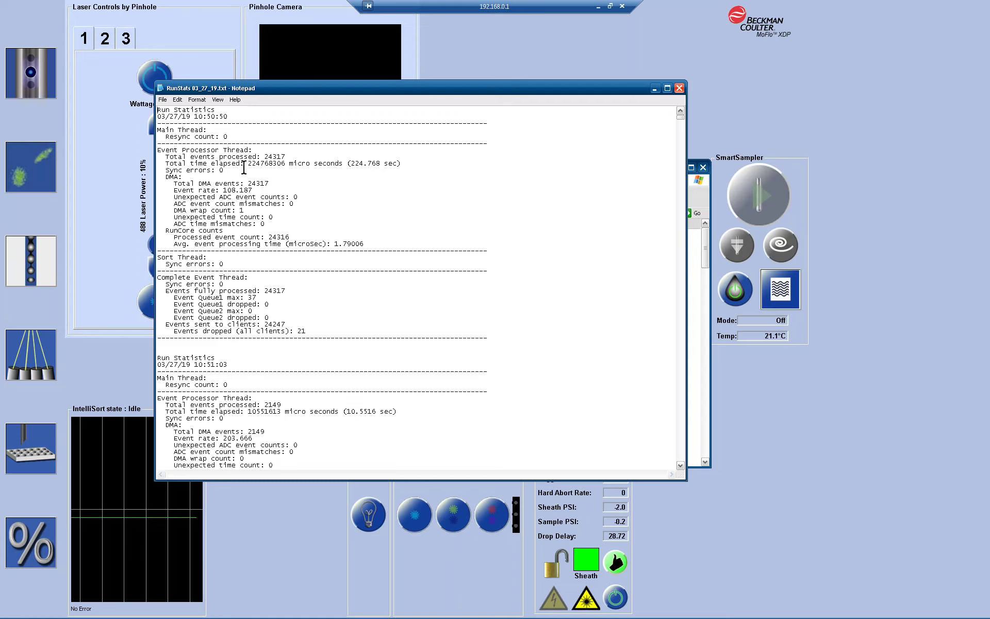
{"action": "left_click_drag", "start_coordinate": [248, 164], "coordinate": [285, 164]}
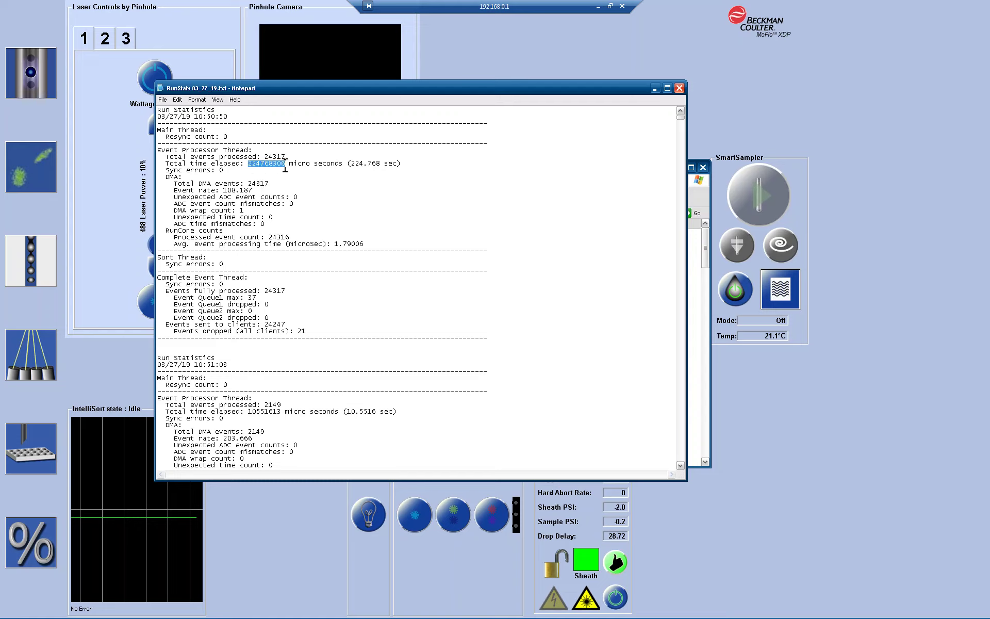
{"action": "double_click", "coordinate": [275, 291]}
{"action": "scroll", "coordinate": [315, 306], "scroll_direction": "down", "scroll_amount": 20}
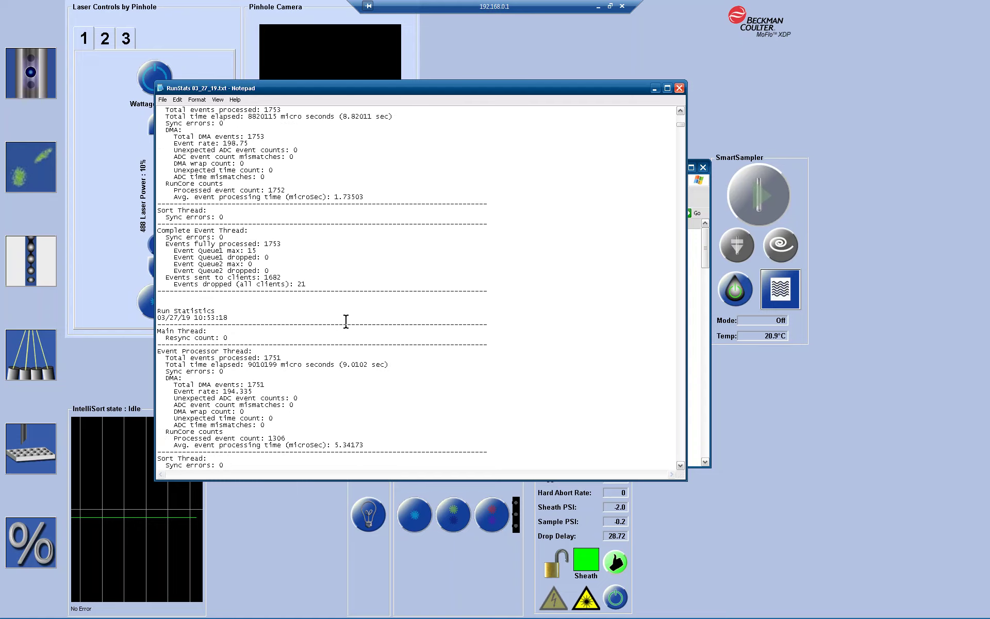
{"action": "scroll", "coordinate": [346, 320], "scroll_direction": "down", "scroll_amount": 16}
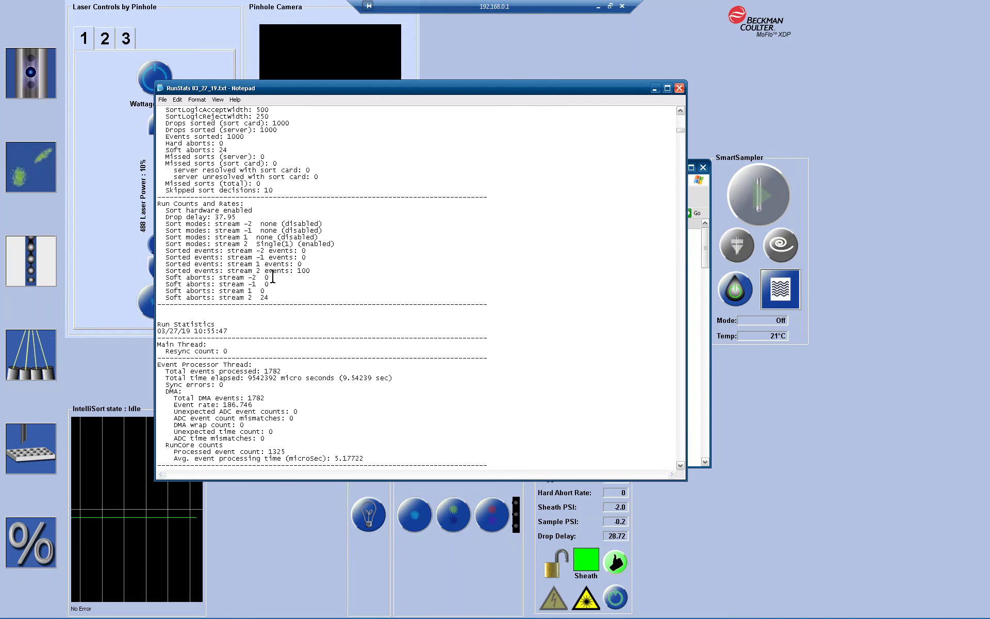
{"action": "double_click", "coordinate": [305, 271]}
{"action": "left_click", "coordinate": [680, 90]}
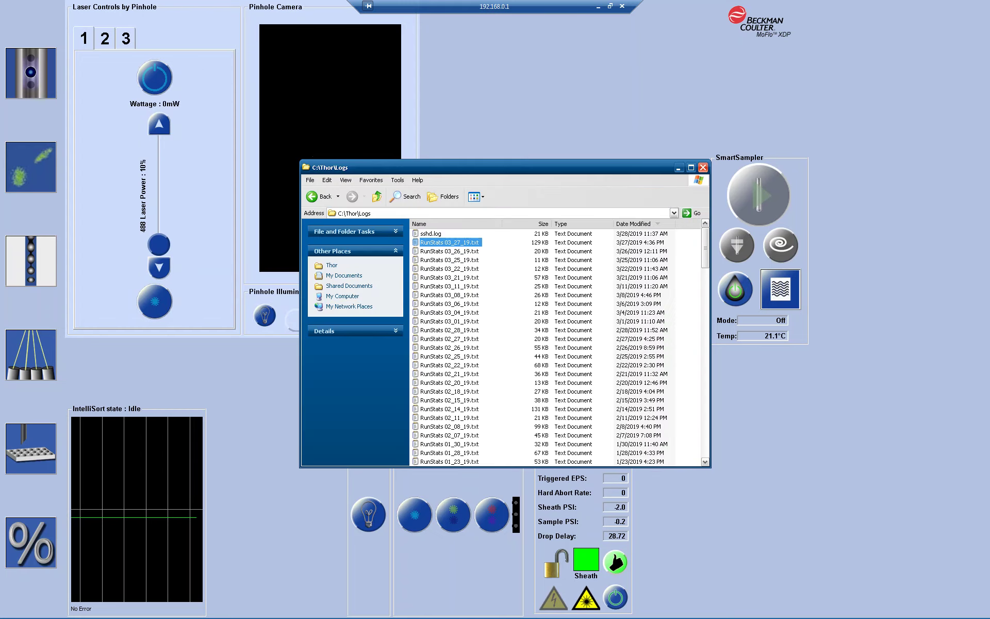
{"action": "left_click", "coordinate": [703, 168]}
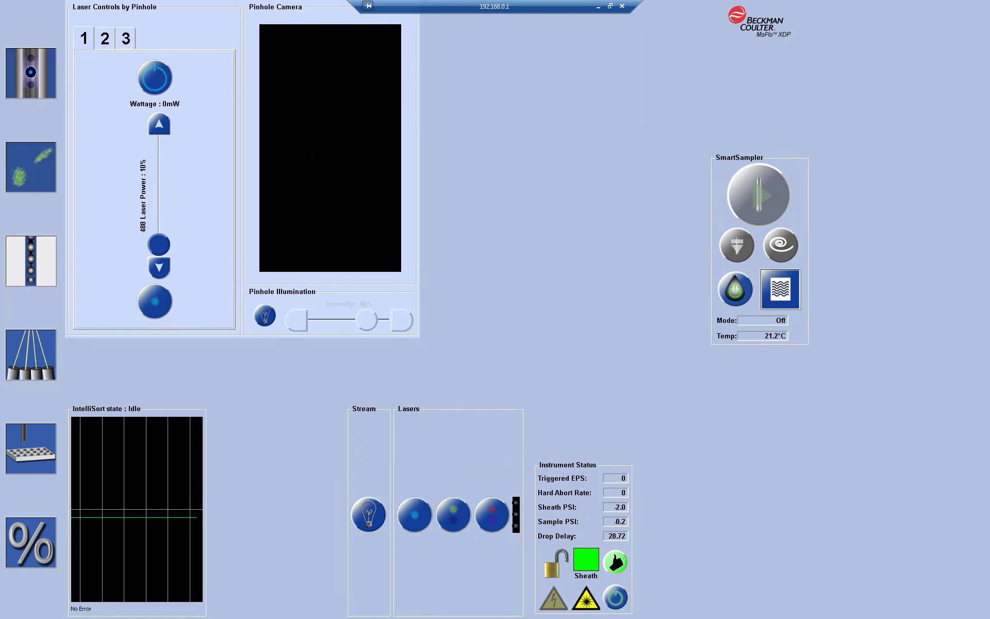
Check the remote server's date, time and time zone settings and close the dialog.
{"action": "key", "text": "super"}
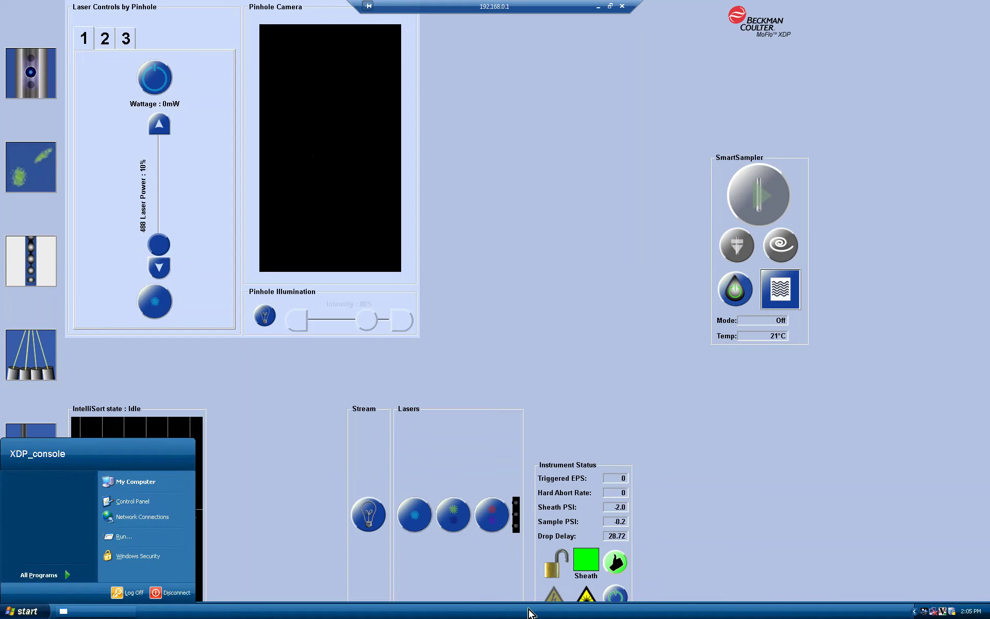
{"action": "double_click", "coordinate": [969, 612]}
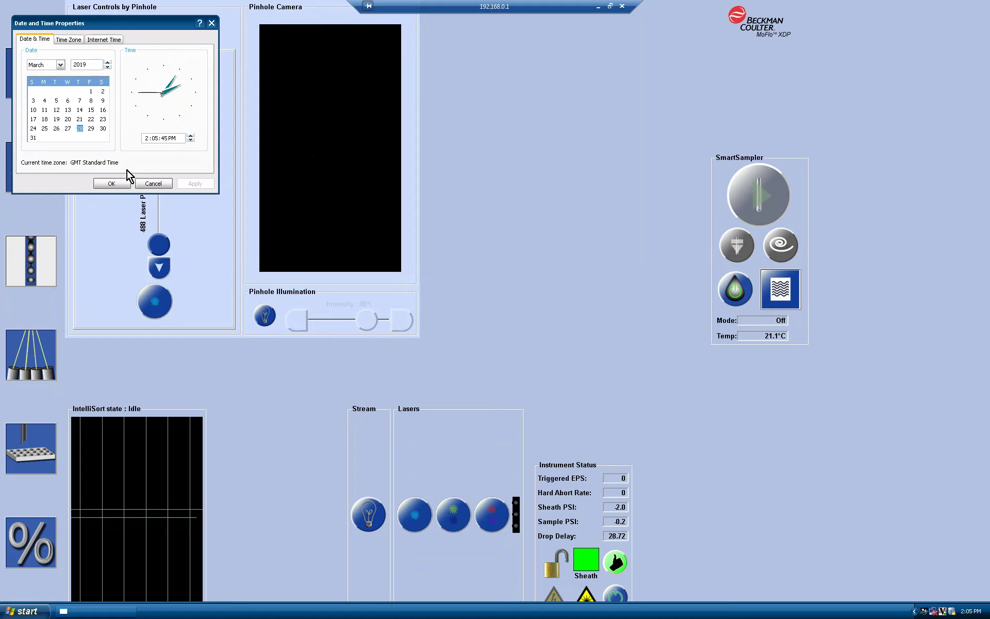
{"action": "left_click", "coordinate": [123, 184]}
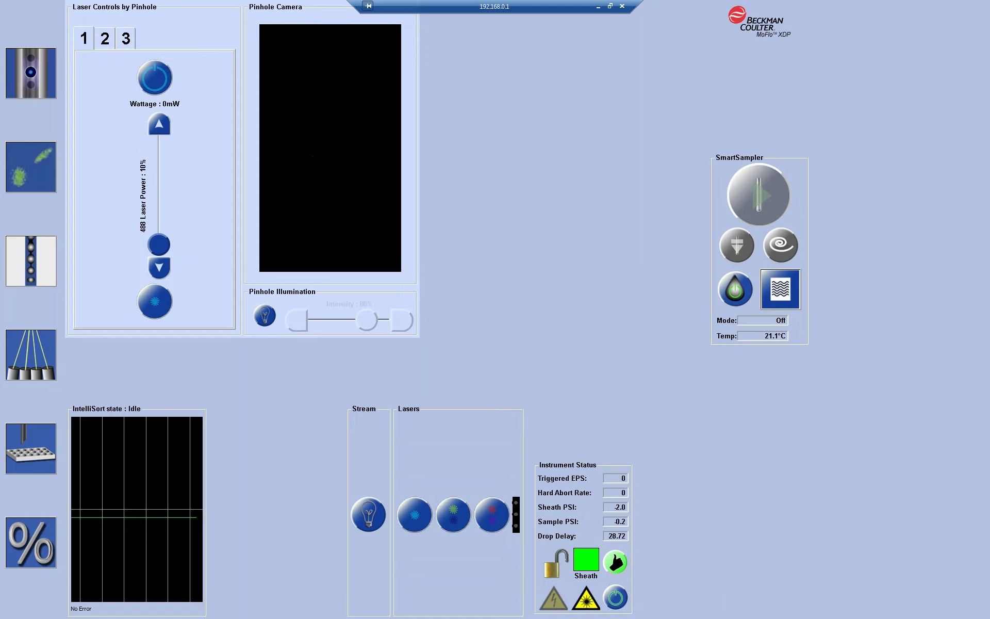
{"action": "left_click", "coordinate": [622, 6]}
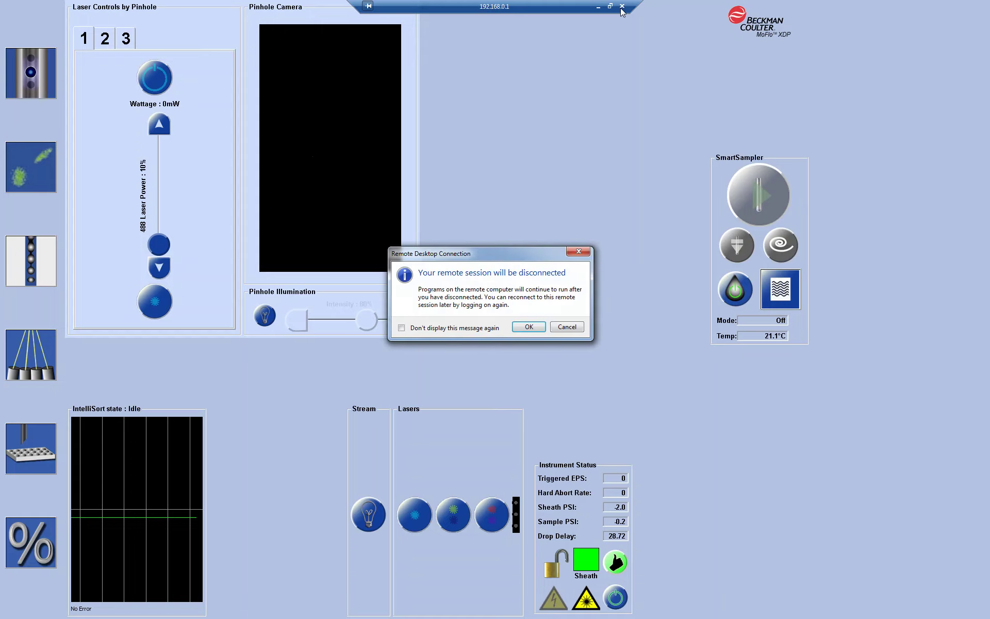
{"action": "left_click", "coordinate": [528, 327]}
{"action": "left_click", "coordinate": [110, 608]}
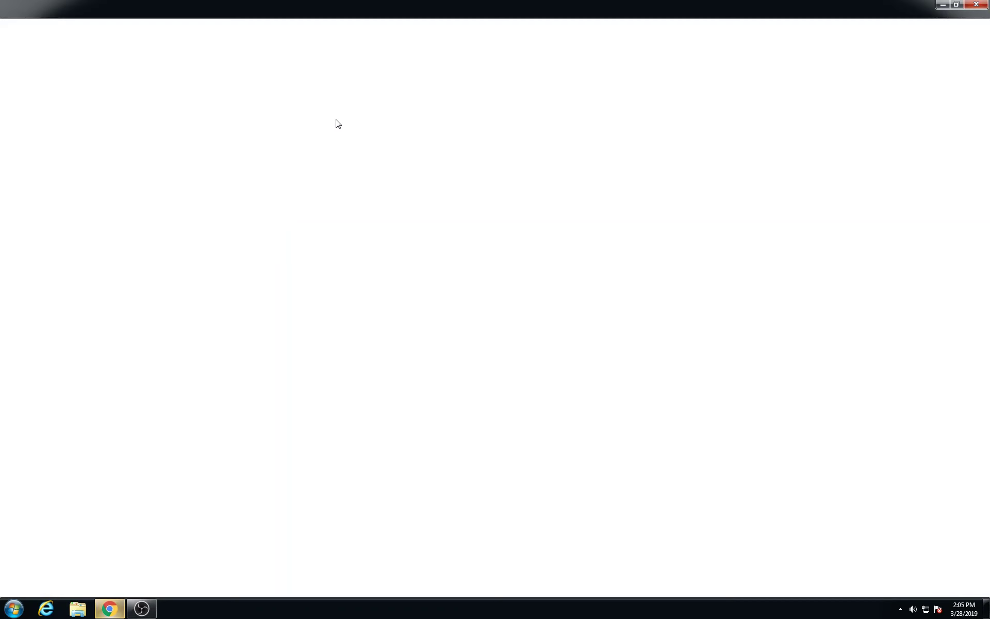
{"action": "type", "text": "www."}
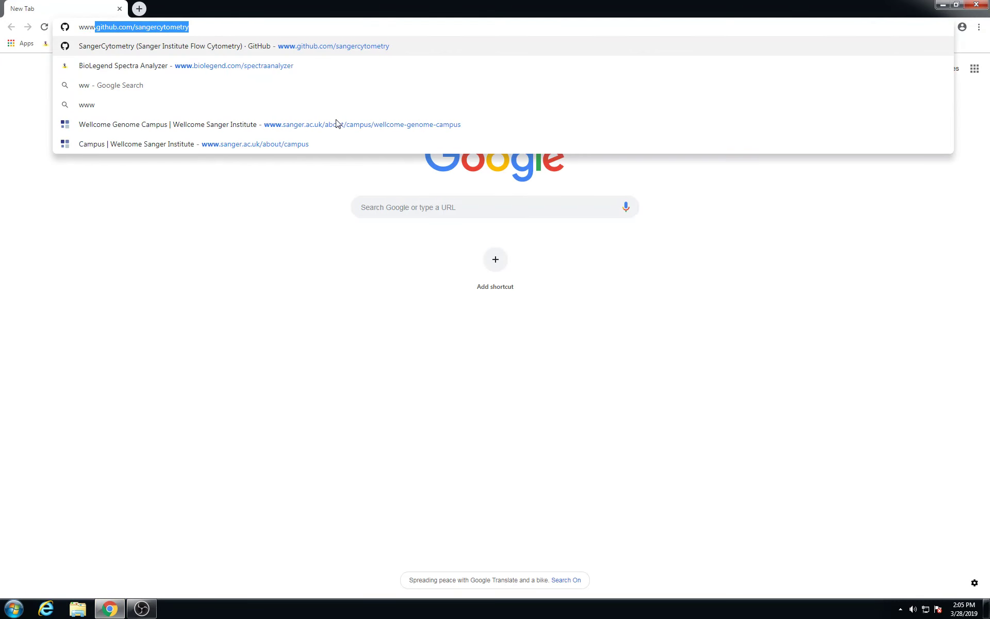
{"action": "type", "text": "github"}
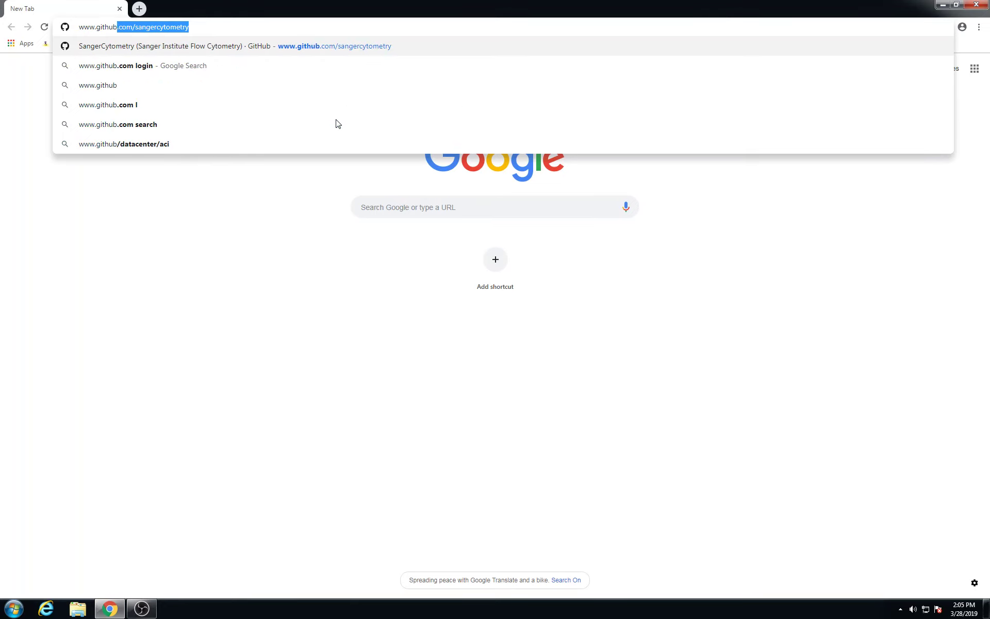
{"action": "type", "text": ".com/sa"}
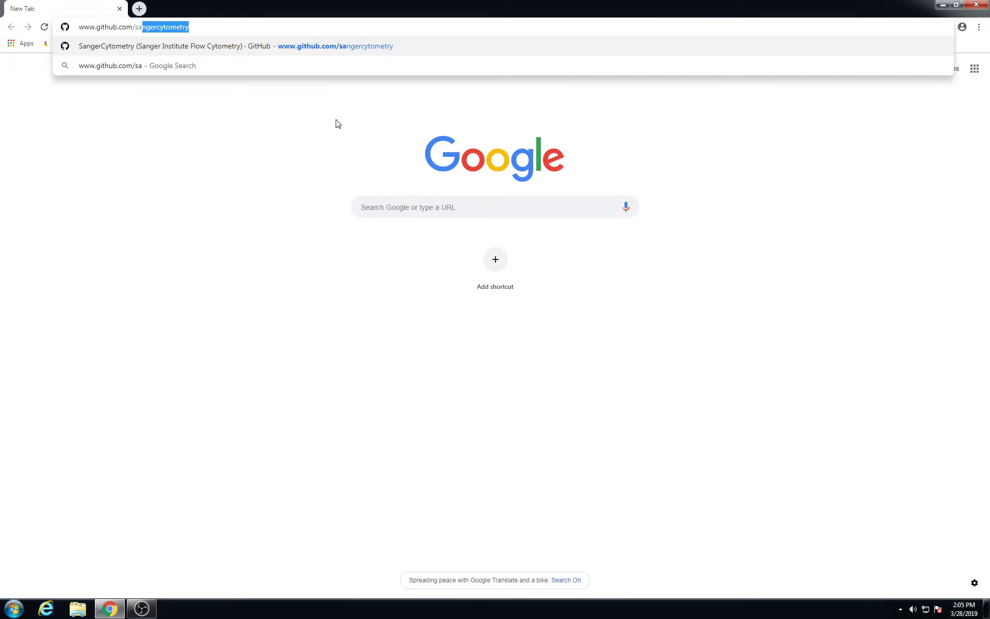
{"action": "key", "text": "Return"}
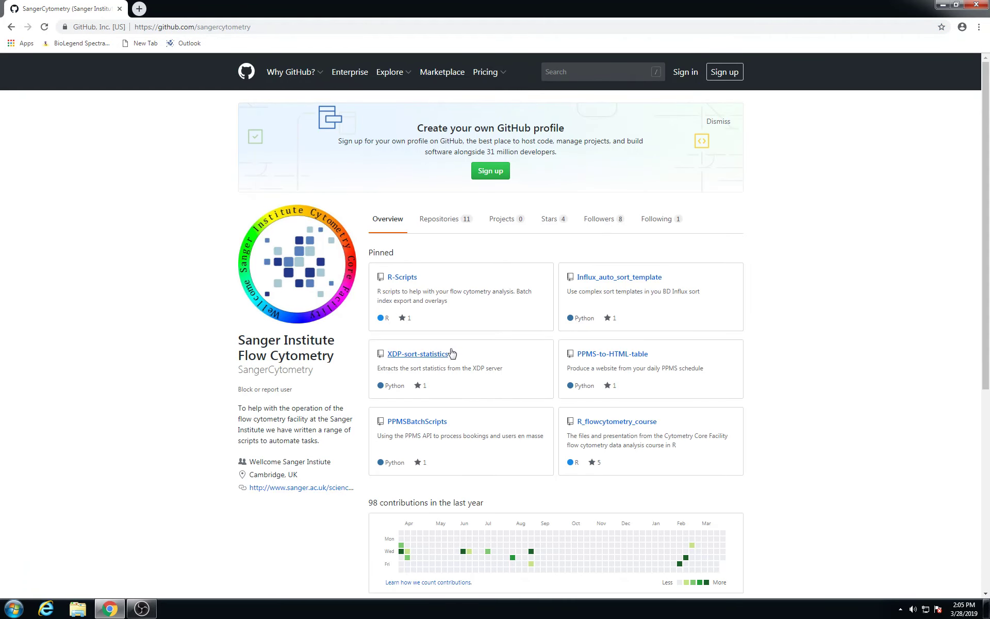
Download XDP-sort-stats-v1.4.exe from the XDP-sort-statistics repository and return to the repository's main page.
{"action": "left_click", "coordinate": [407, 354]}
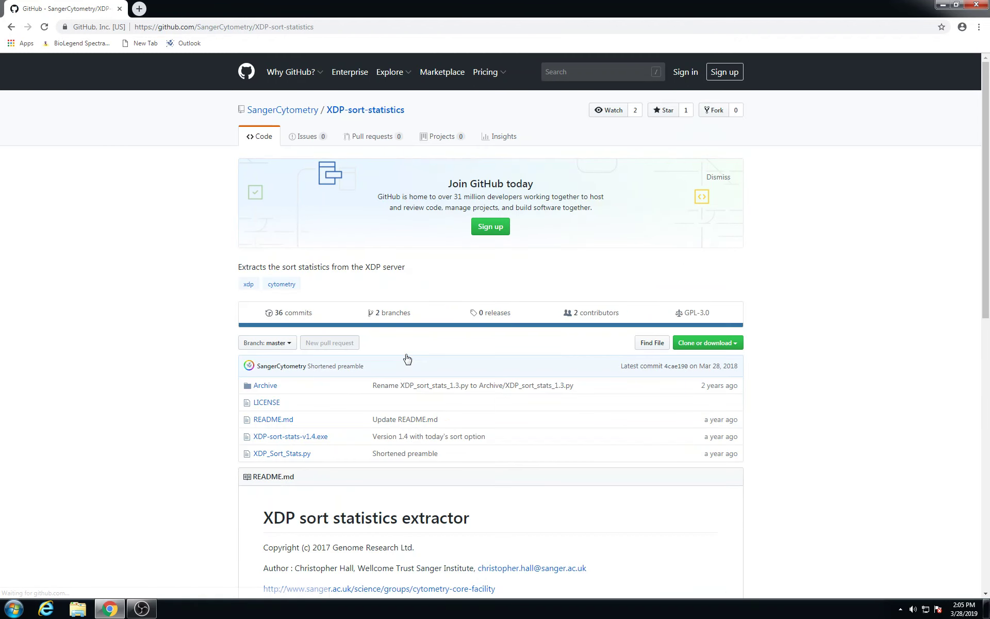
{"action": "scroll", "coordinate": [324, 441], "scroll_direction": "down", "scroll_amount": 2}
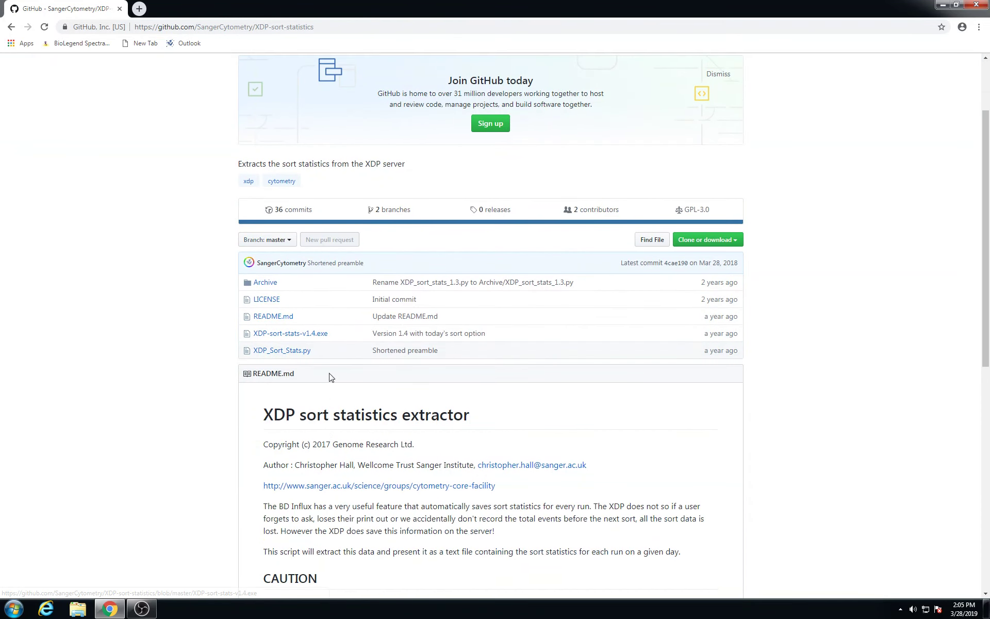
{"action": "left_click", "coordinate": [314, 335]}
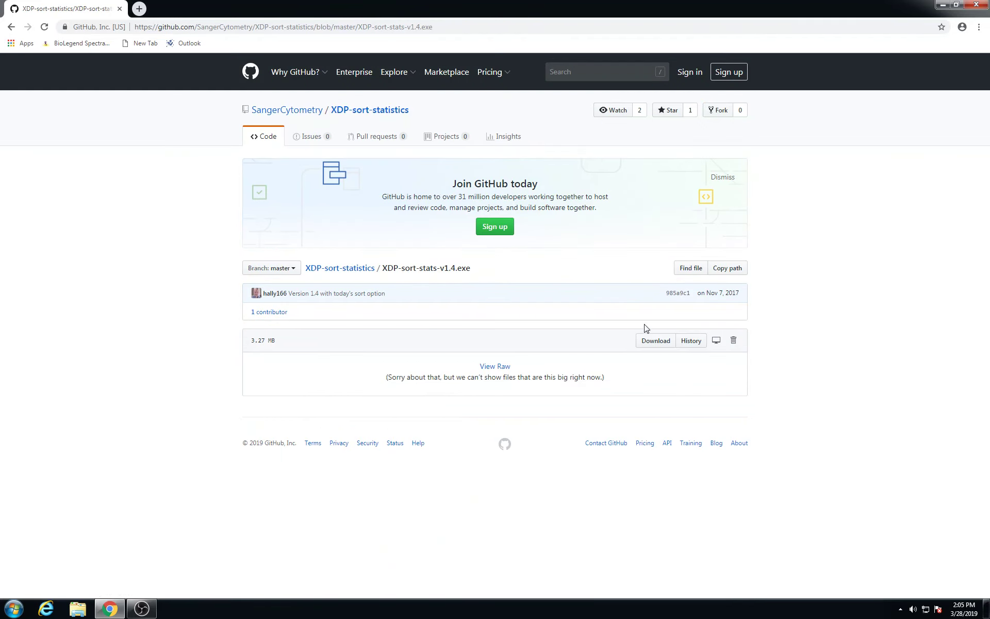
{"action": "left_click", "coordinate": [655, 341]}
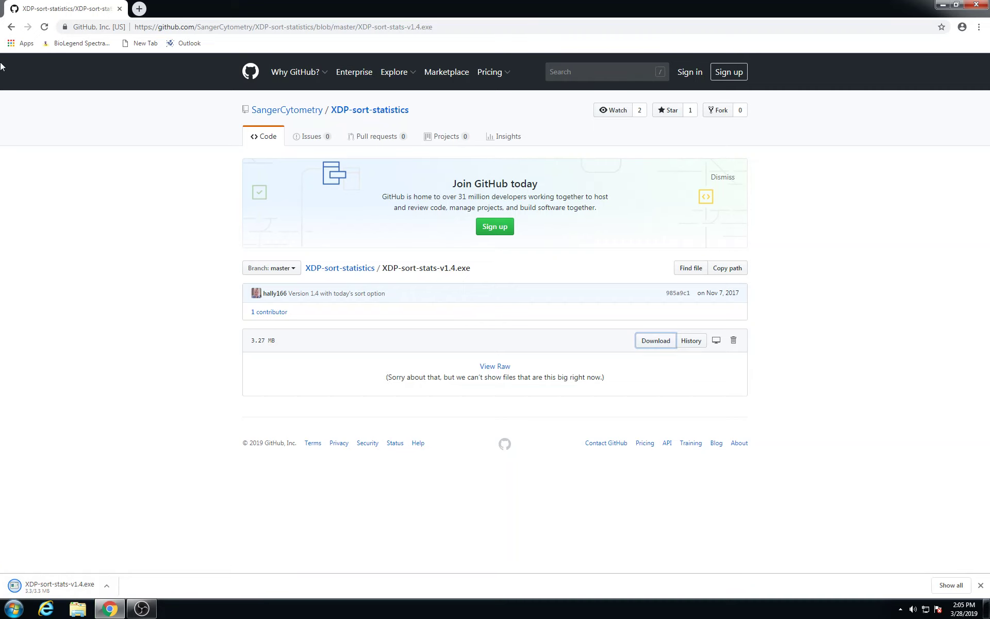
{"action": "left_click", "coordinate": [11, 27]}
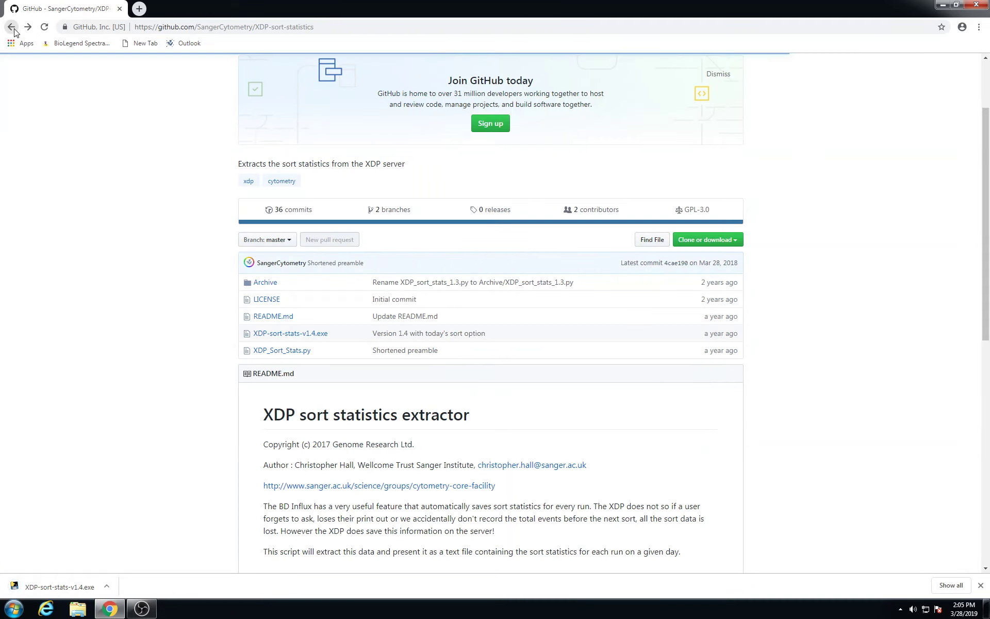
Open XDP_Sort_Stats.py in the repository and examine the code line that removes the Z: drive mapping.
{"action": "left_click", "coordinate": [289, 351]}
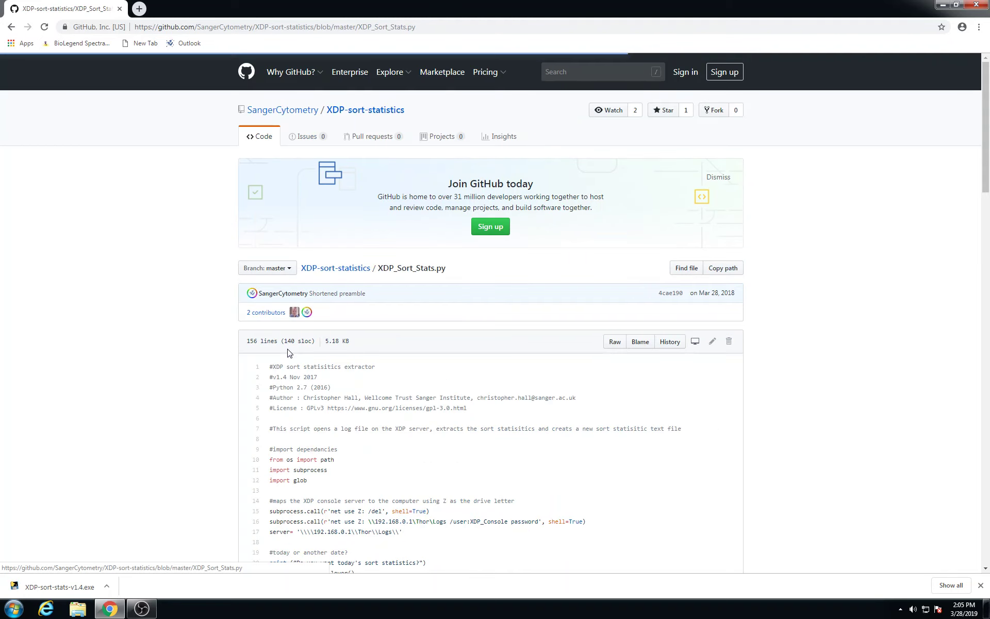
{"action": "scroll", "coordinate": [321, 437], "scroll_direction": "down", "scroll_amount": 4}
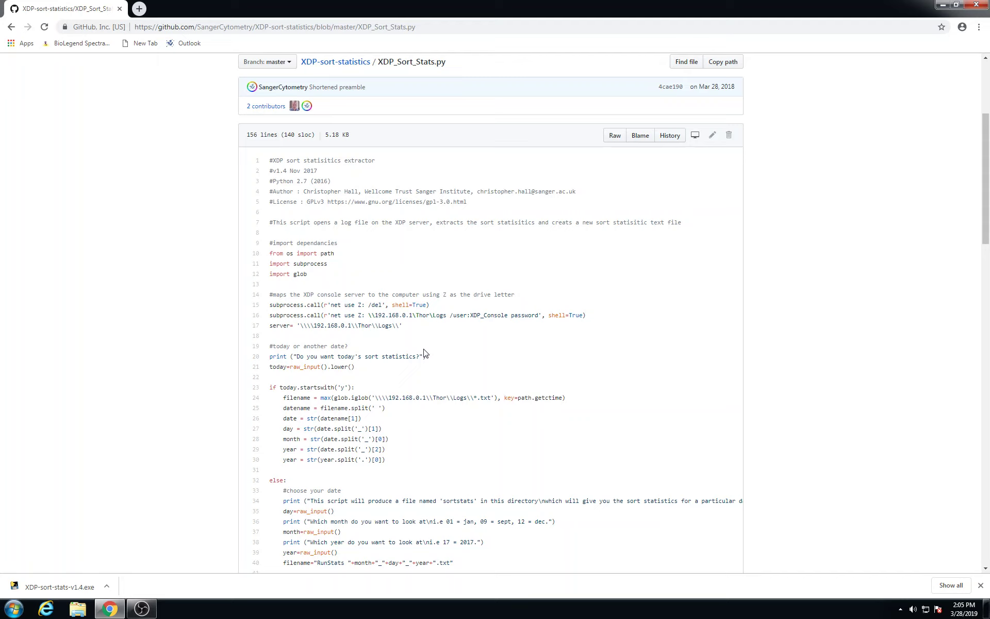
{"action": "double_click", "coordinate": [360, 305]}
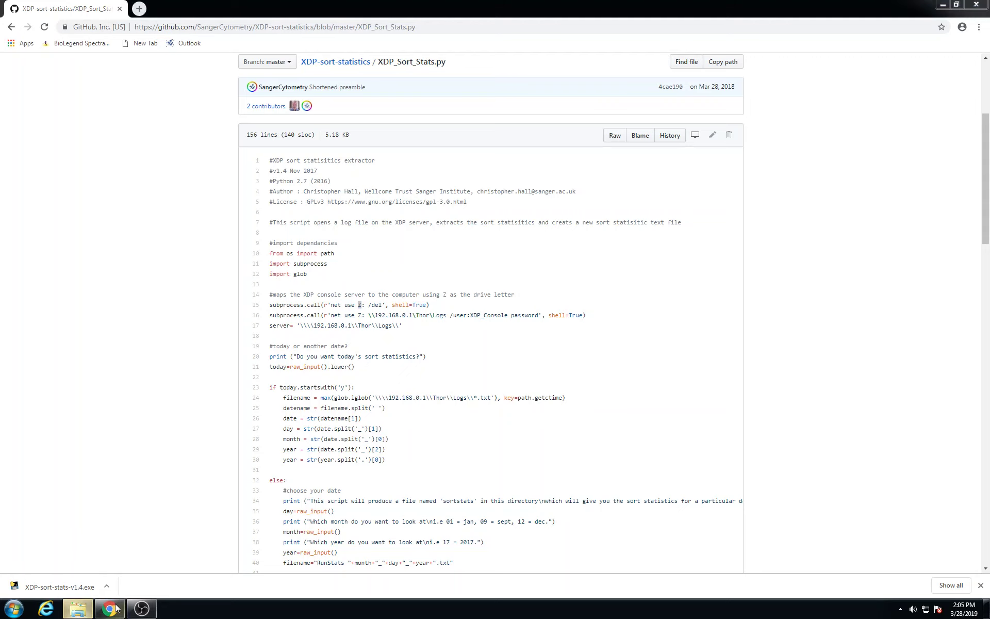
Disconnect the cyto_core_facility network drive mapped to Z:, close the file window and return to the script page.
{"action": "left_click_drag", "start_coordinate": [989, 124], "coordinate": [359, 99]}
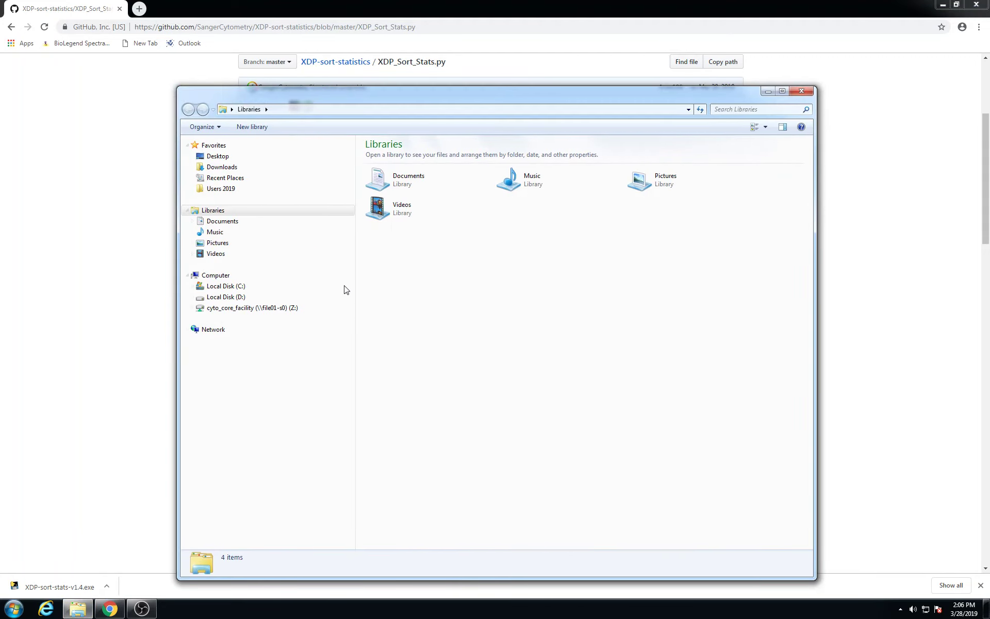
{"action": "left_click", "coordinate": [244, 309]}
{"action": "right_click", "coordinate": [244, 308]}
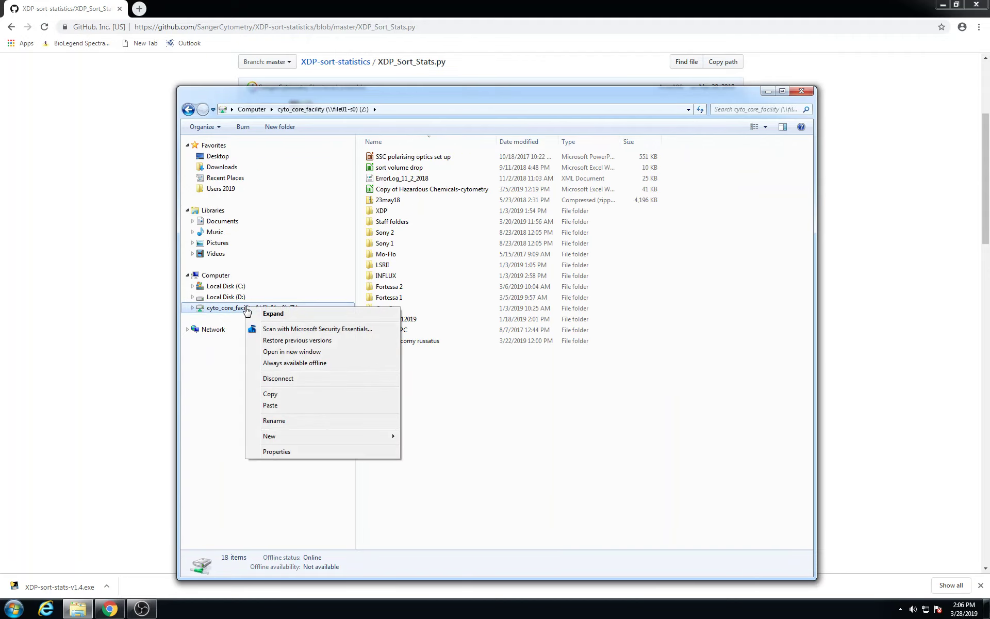
{"action": "left_click", "coordinate": [291, 378]}
{"action": "left_click", "coordinate": [560, 354]}
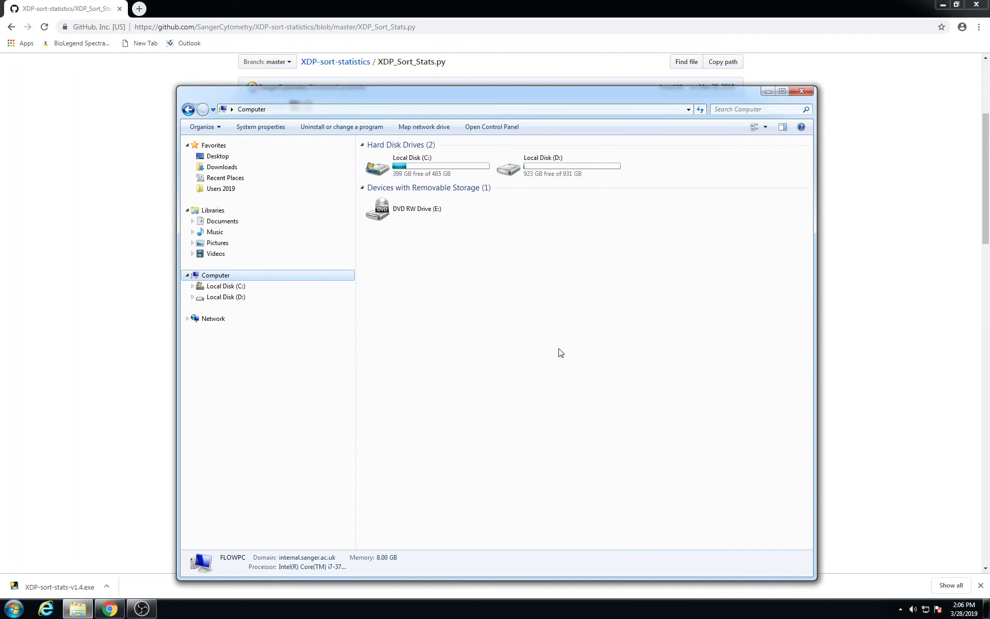
{"action": "left_click", "coordinate": [801, 91]}
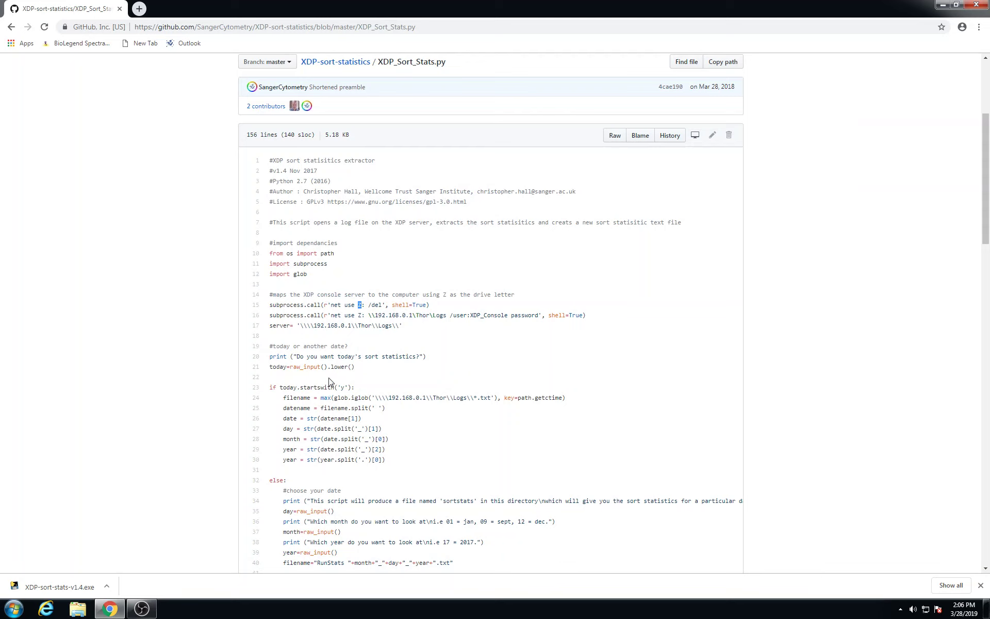
{"action": "left_click", "coordinate": [361, 305]}
Show the downloaded XDP-sort-stats-v1.4 file in its folder, move it to the desktop and close the Downloads folder.
{"action": "left_click", "coordinate": [107, 587]}
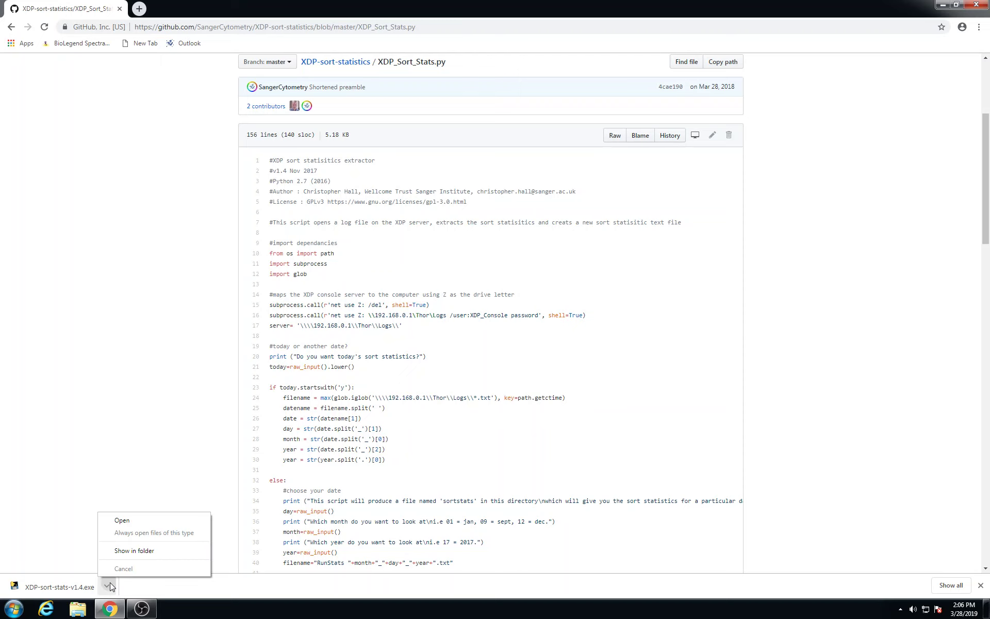
{"action": "left_click", "coordinate": [123, 552]}
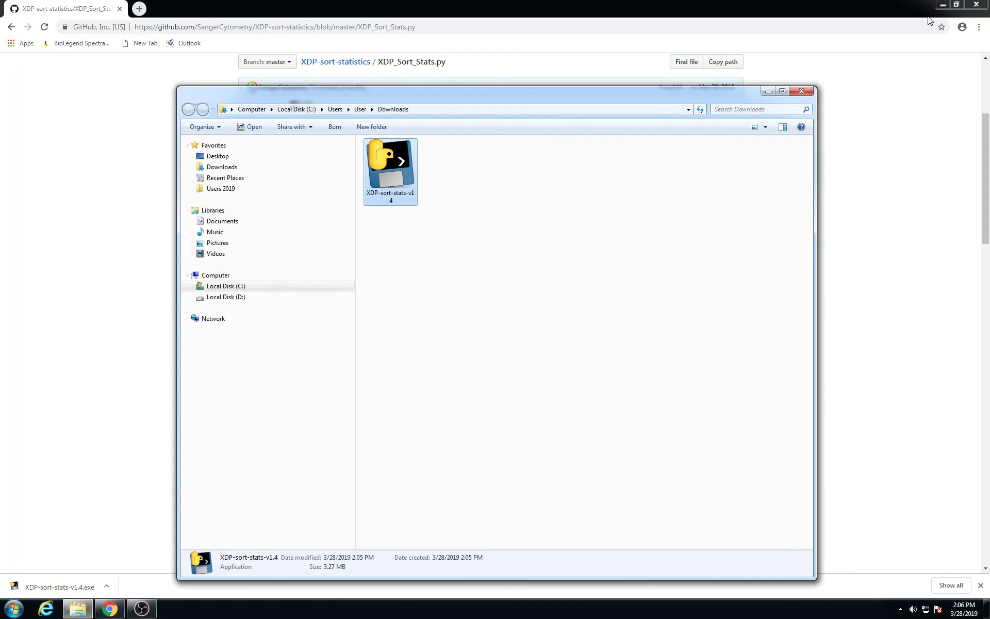
{"action": "left_click", "coordinate": [943, 4]}
{"action": "left_click_drag", "start_coordinate": [406, 174], "coordinate": [110, 181]}
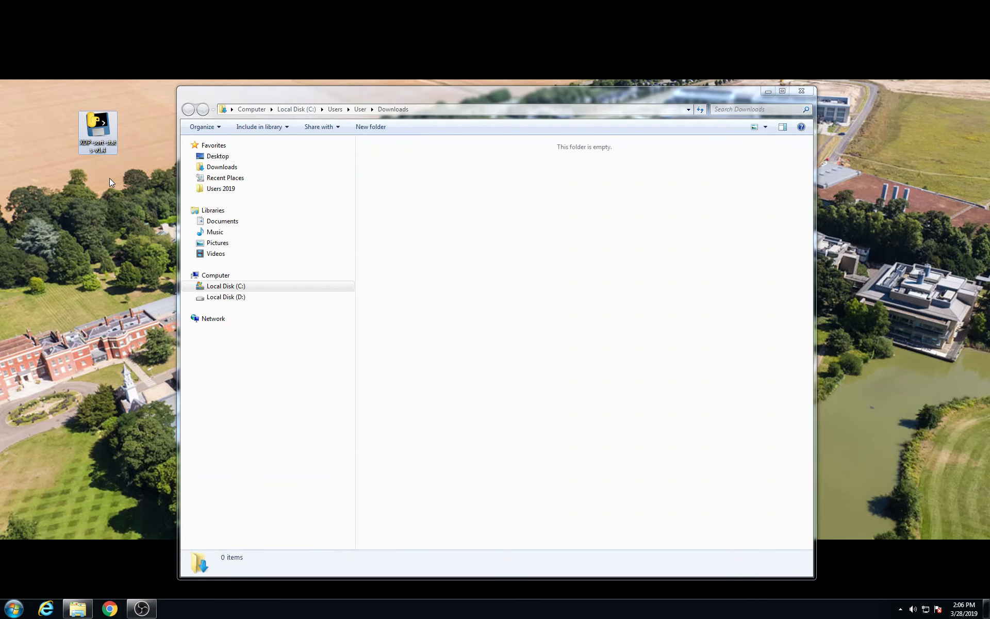
{"action": "left_click", "coordinate": [803, 93]}
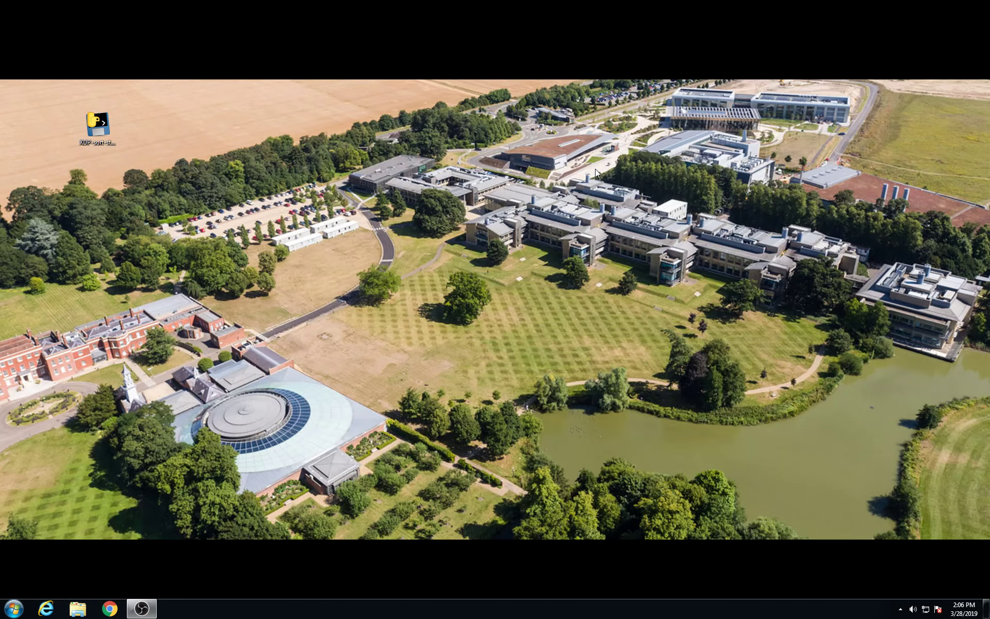
Run XDP-sort-stats-v1.4 from the desktop to extract the 03/27/19 sort statistics, and close it when finished.
{"action": "double_click", "coordinate": [105, 126]}
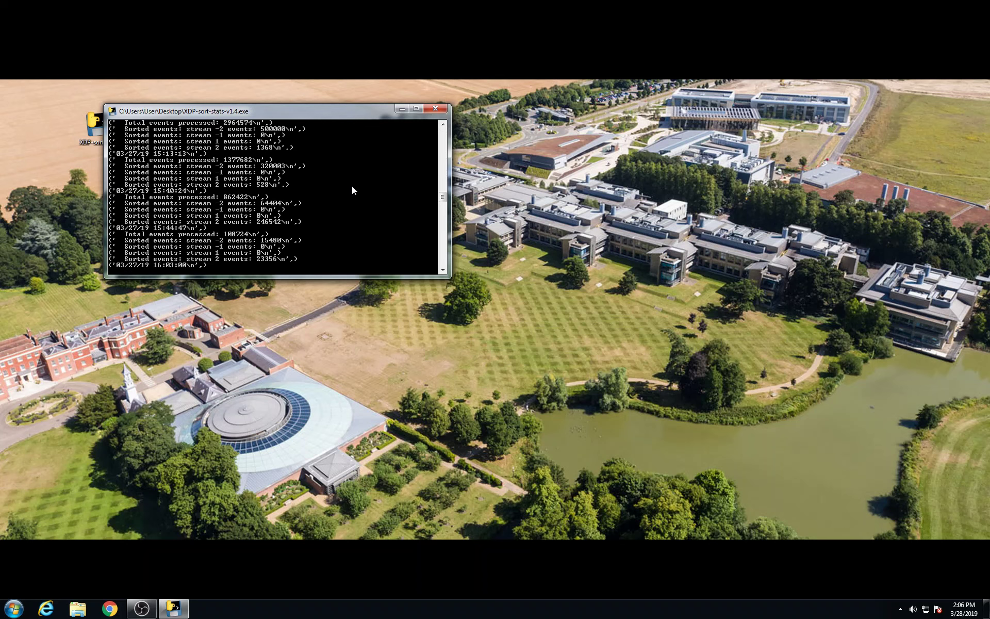
{"action": "key", "text": "Return"}
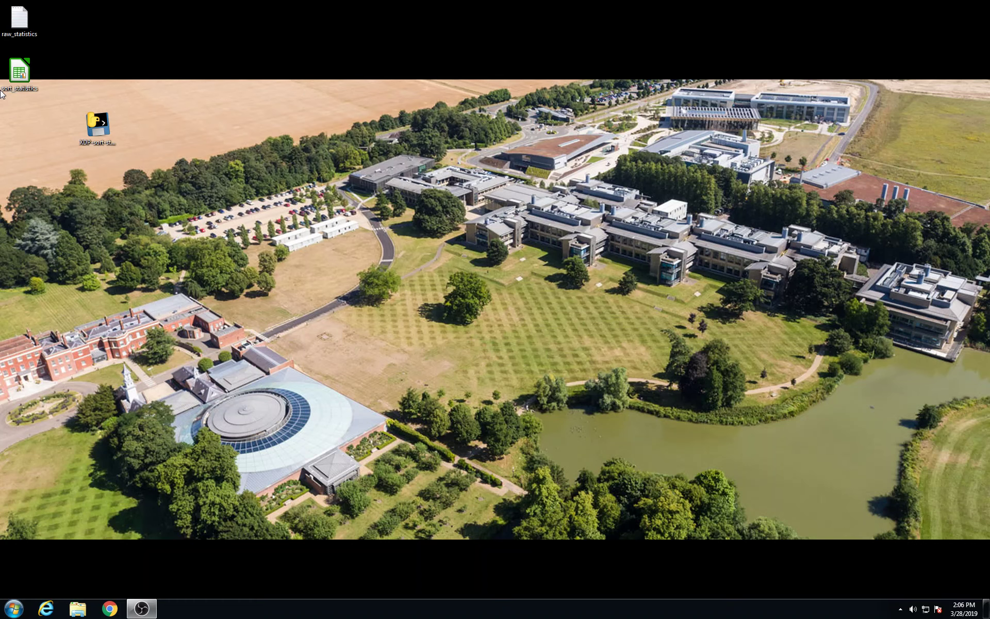
Open the raw_statistics file, check the date of its first run record and close the file.
{"action": "double_click", "coordinate": [22, 34]}
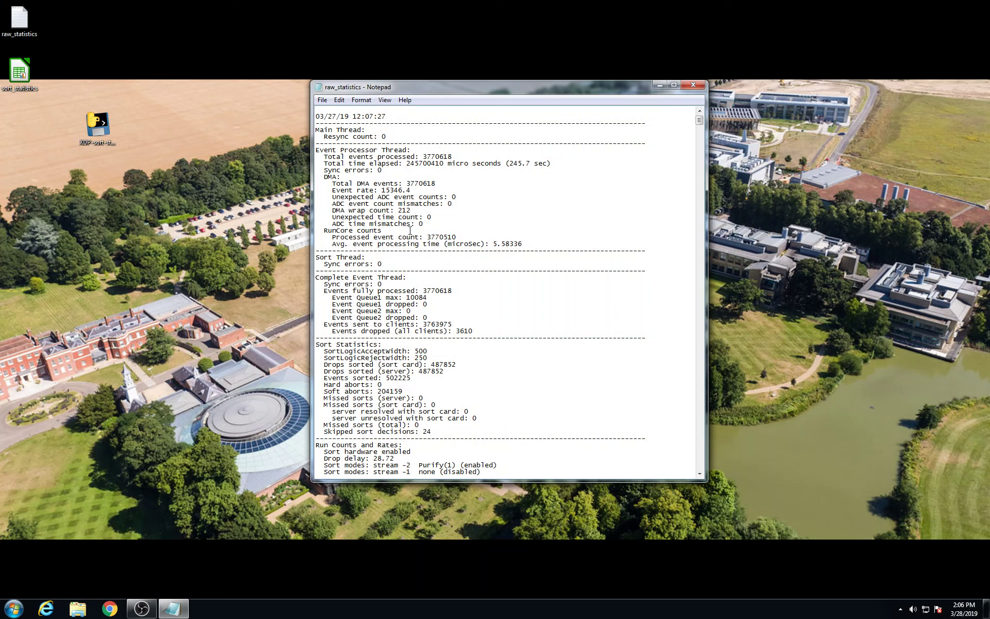
{"action": "double_click", "coordinate": [330, 117]}
{"action": "left_click", "coordinate": [343, 140]}
{"action": "left_click", "coordinate": [693, 85]}
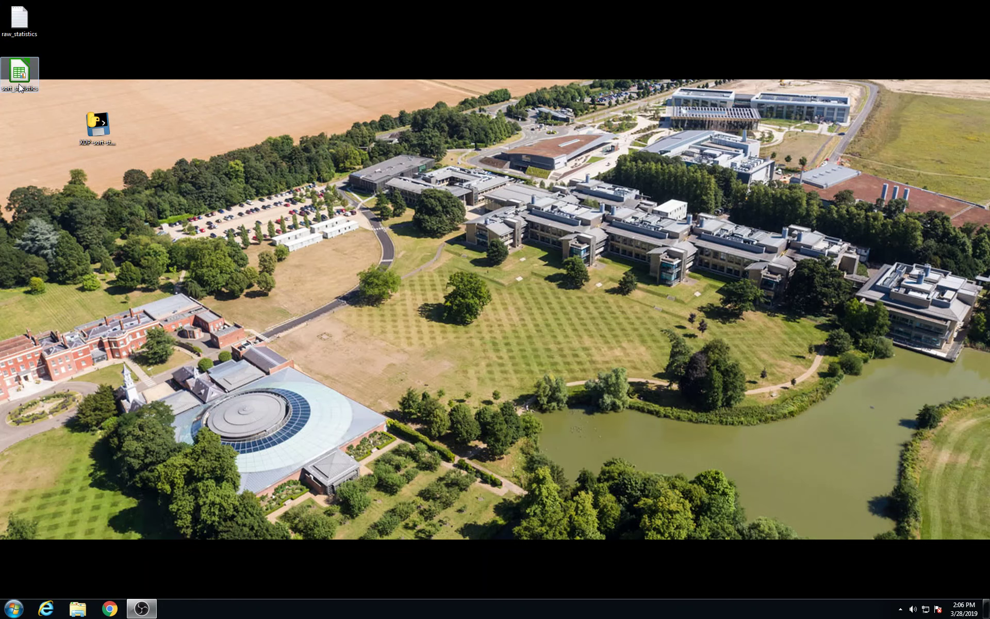
Open sort_statistics.csv with the default import settings and examine its date, end time, total events and sort time columns.
{"action": "double_click", "coordinate": [19, 87]}
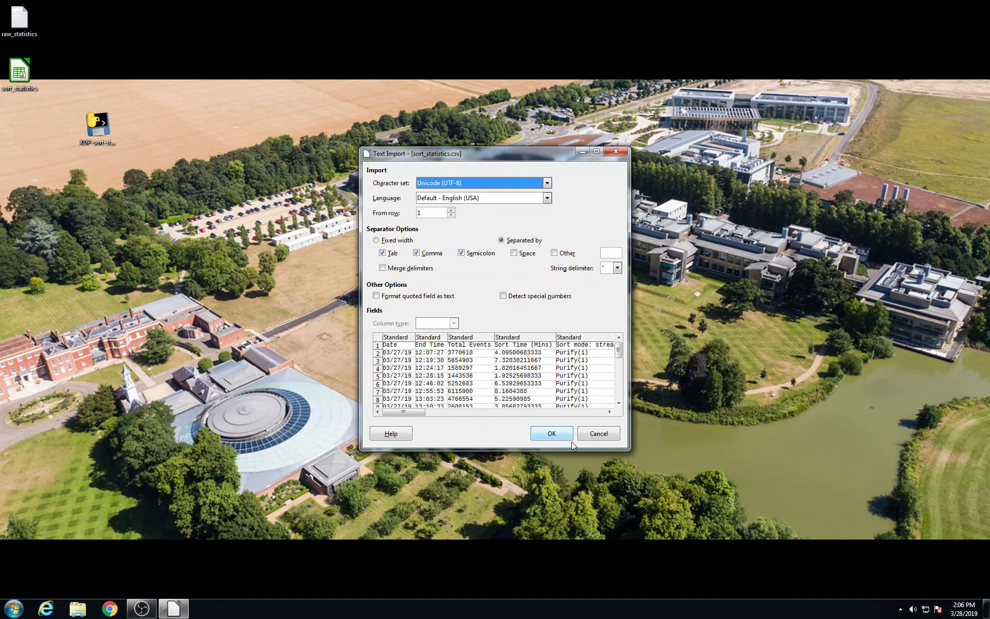
{"action": "left_click", "coordinate": [565, 438]}
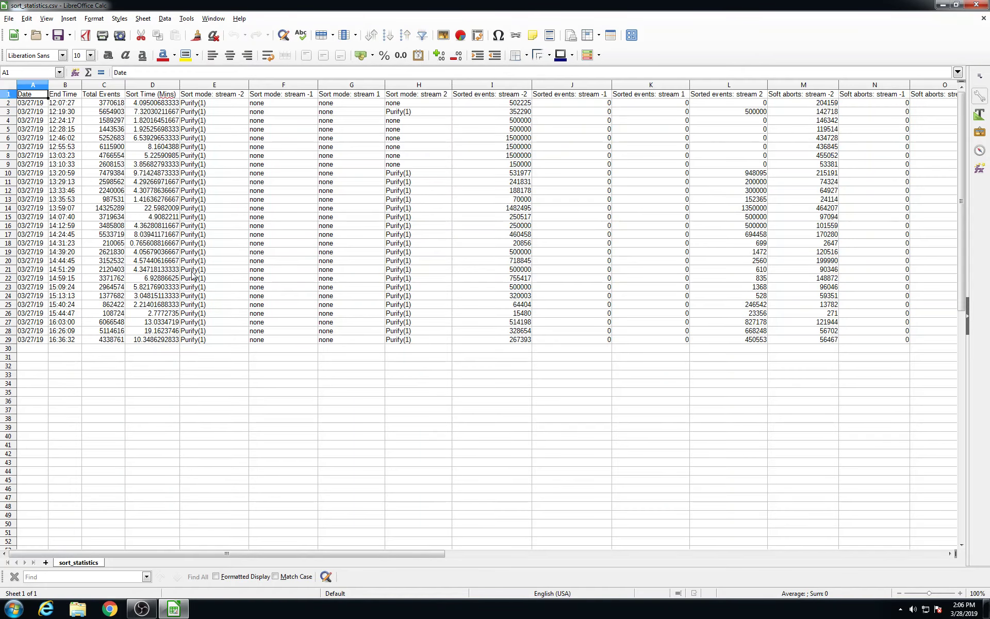
{"action": "left_click", "coordinate": [33, 86]}
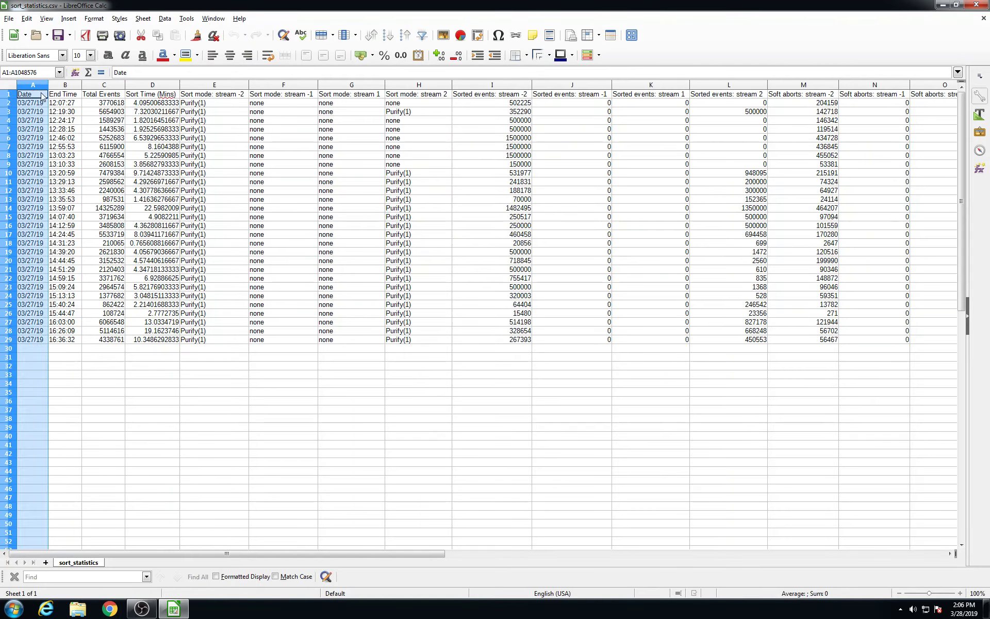
{"action": "left_click_drag", "start_coordinate": [64, 102], "coordinate": [56, 346]}
{"action": "left_click", "coordinate": [113, 102]}
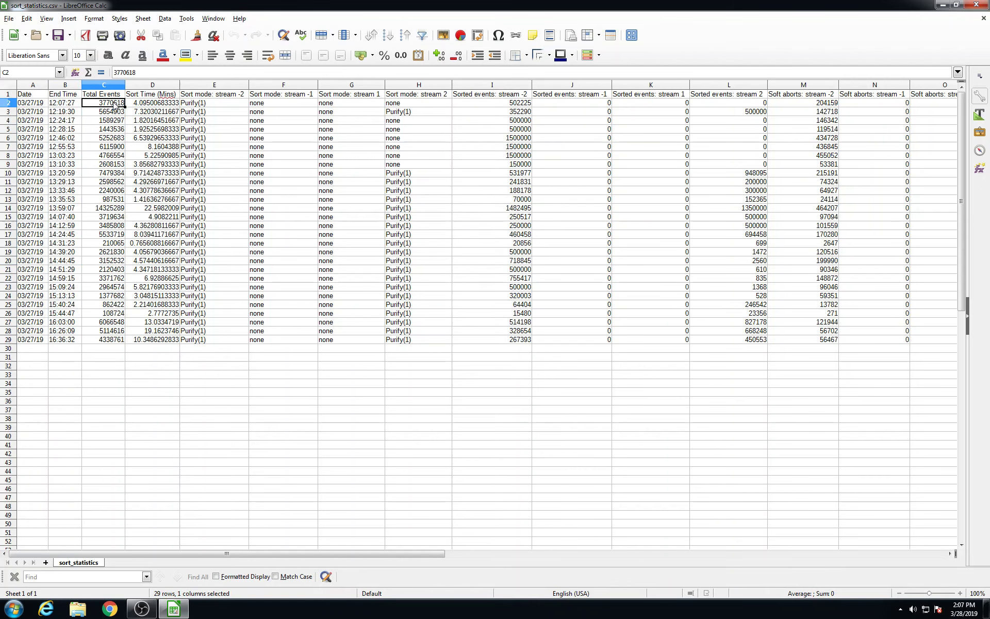
{"action": "left_click_drag", "start_coordinate": [116, 105], "coordinate": [110, 324]}
{"action": "left_click_drag", "start_coordinate": [176, 101], "coordinate": [167, 337]}
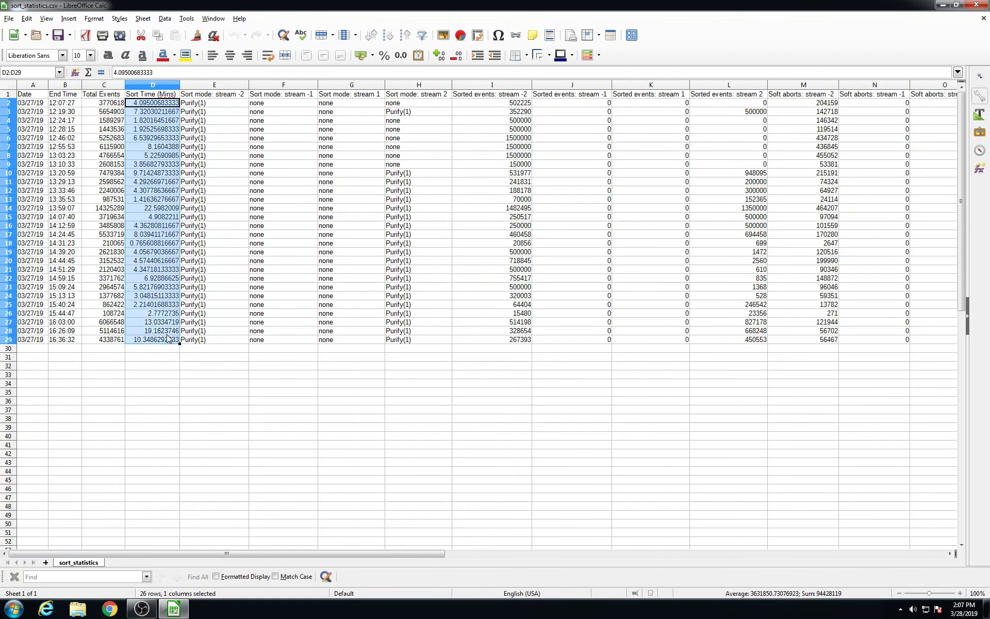
Review the sort mode, stream -2 sorted events and stream -2 soft aborts columns, and close the spreadsheet.
{"action": "left_click_drag", "start_coordinate": [221, 104], "coordinate": [436, 338]}
{"action": "left_click_drag", "start_coordinate": [516, 103], "coordinate": [511, 357]}
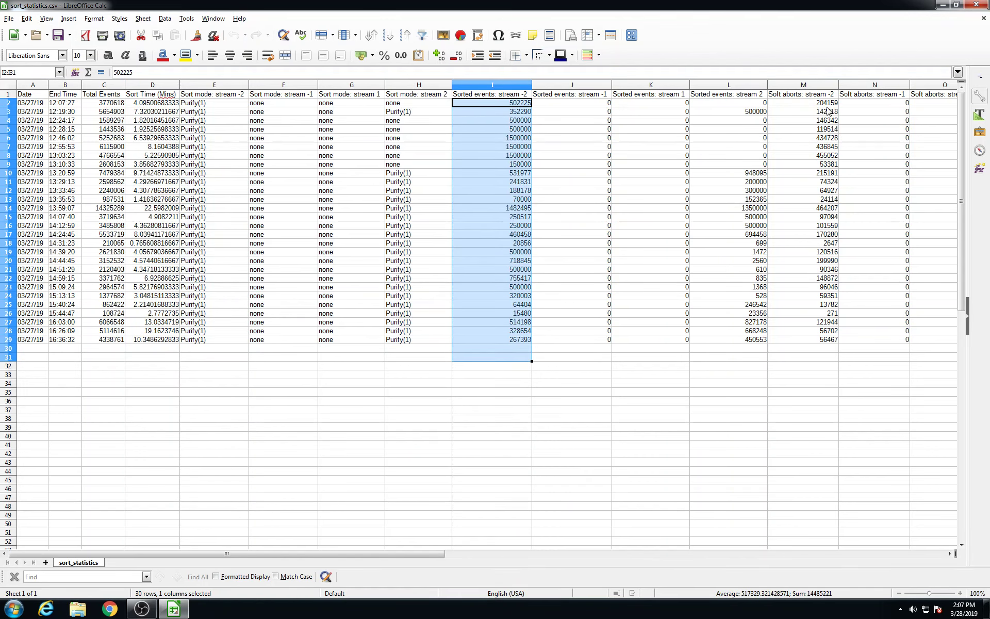
{"action": "left_click_drag", "start_coordinate": [825, 103], "coordinate": [826, 234]}
{"action": "mouse_move", "coordinate": [437, 554]}
{"action": "left_mouse_down"}
{"action": "mouse_move", "coordinate": [590, 552]}
{"action": "mouse_move", "coordinate": [436, 553]}
{"action": "left_mouse_up"}
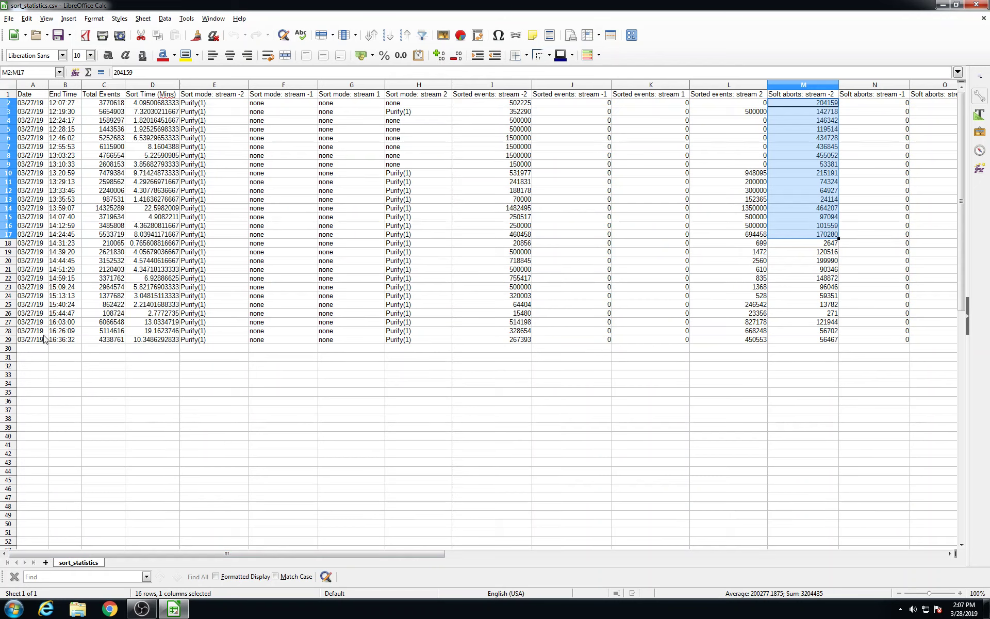
{"action": "left_click_drag", "start_coordinate": [513, 339], "coordinate": [516, 106]}
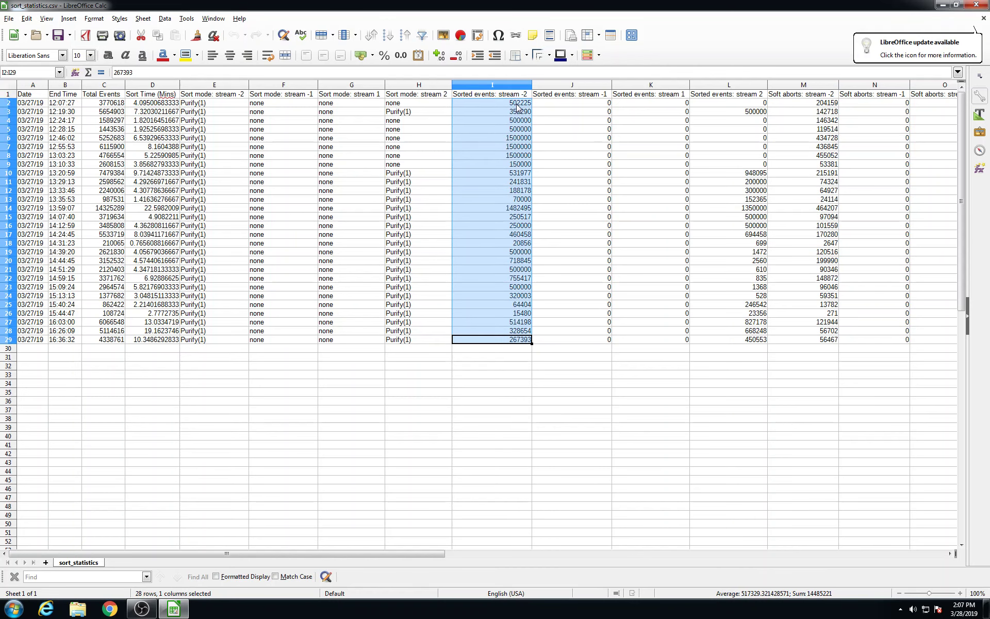
{"action": "left_click", "coordinate": [559, 367]}
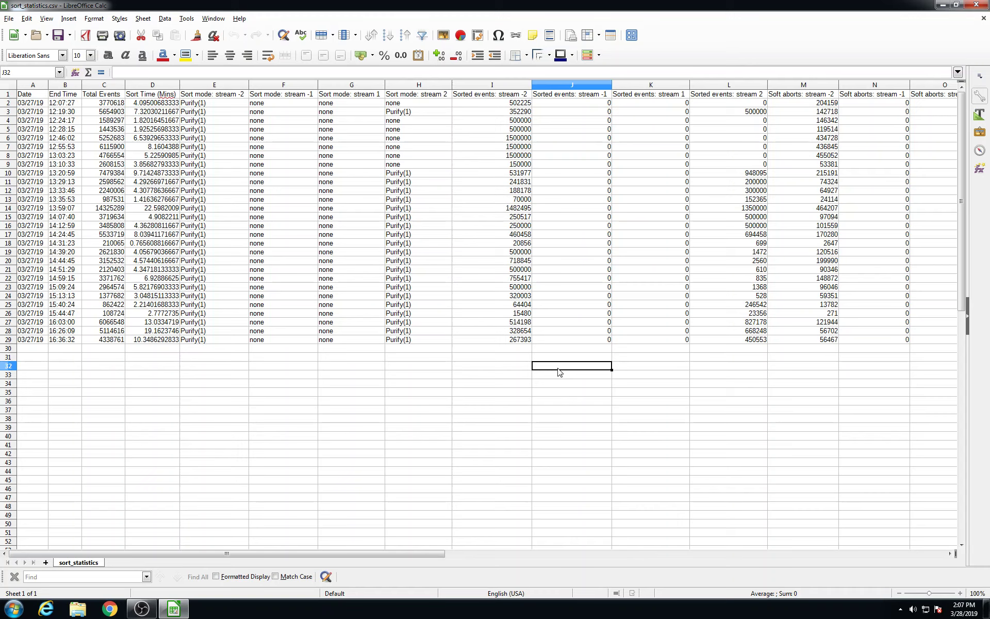
{"action": "left_click", "coordinate": [977, 5]}
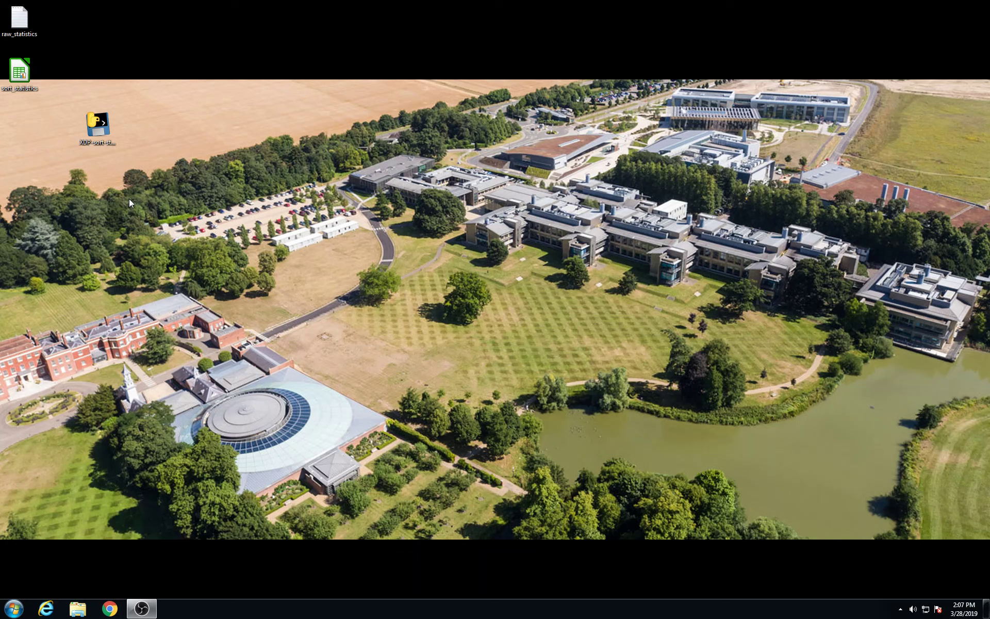
Run XDP-sort-stats-v1.4 again, answering n for today's statistics and choosing day 25, month 03, year 19, and close it when finished.
{"action": "double_click", "coordinate": [105, 128]}
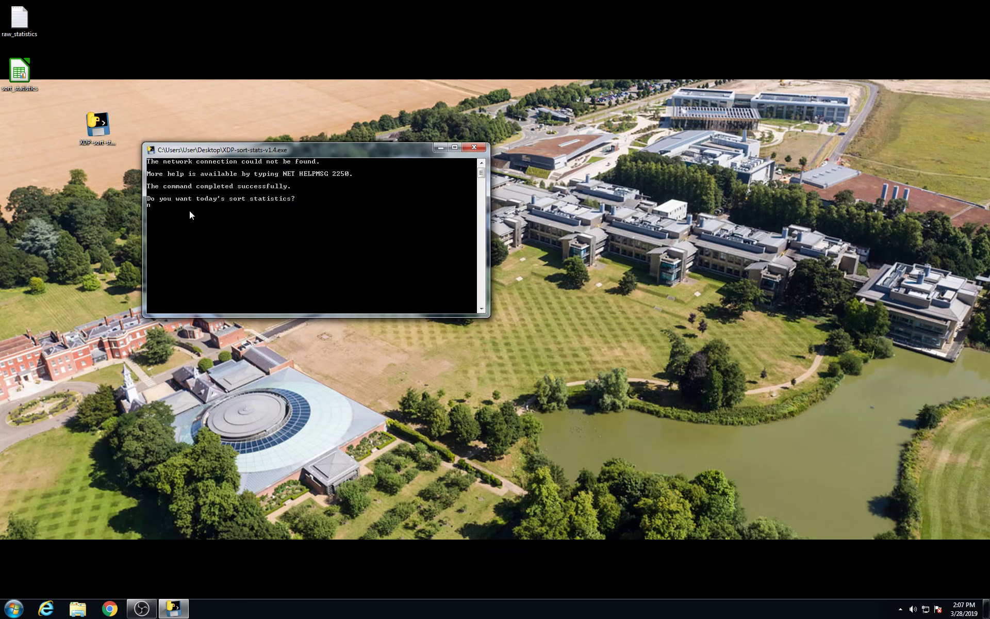
{"action": "key", "text": "Return"}
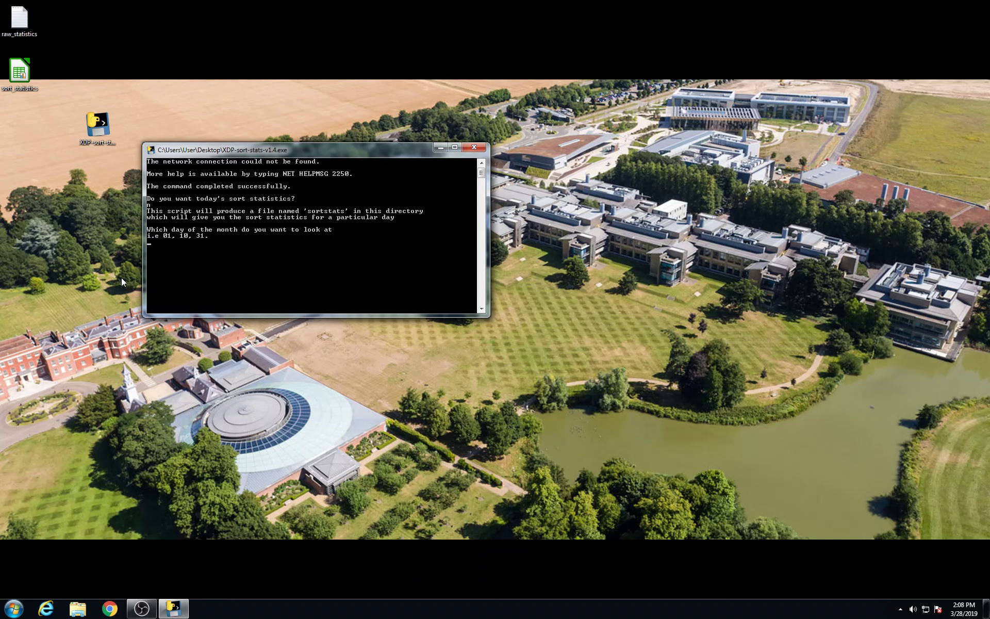
{"action": "type", "text": "25"}
{"action": "key", "text": "Return"}
{"action": "type", "text": "03"}
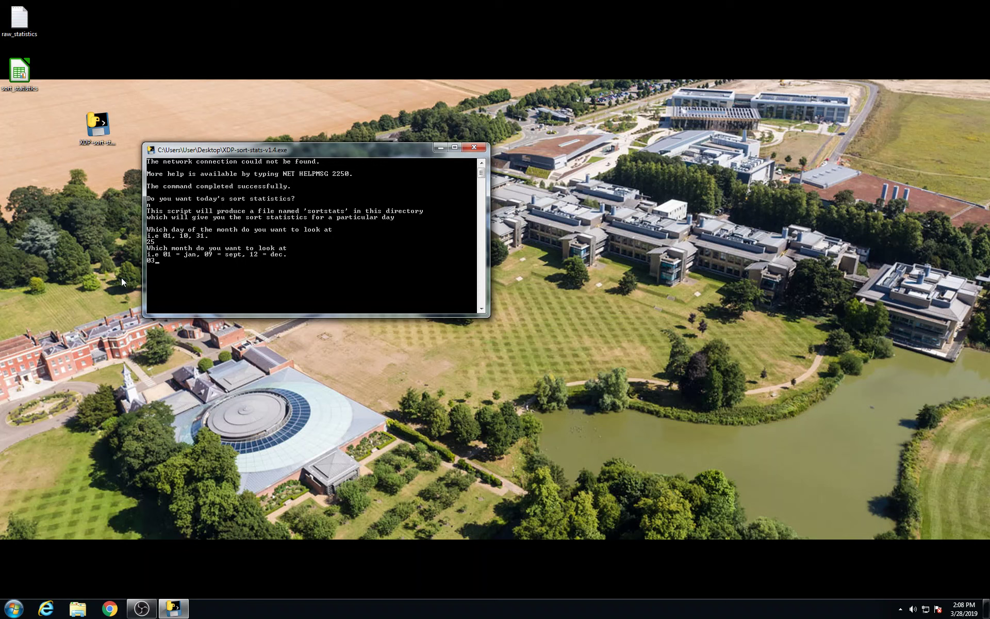
{"action": "key", "text": "Return"}
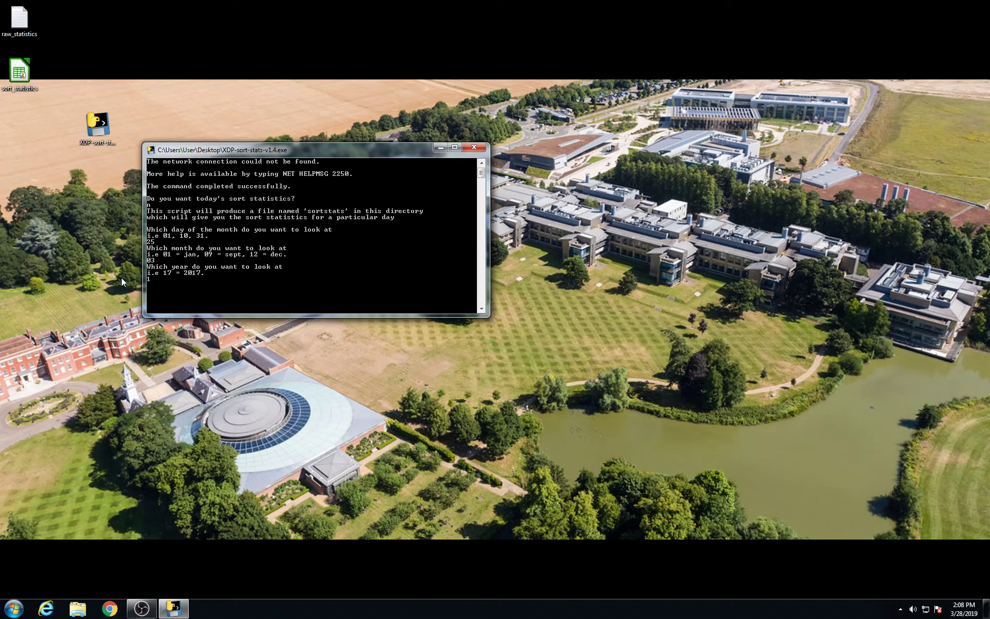
{"action": "key", "text": "Return"}
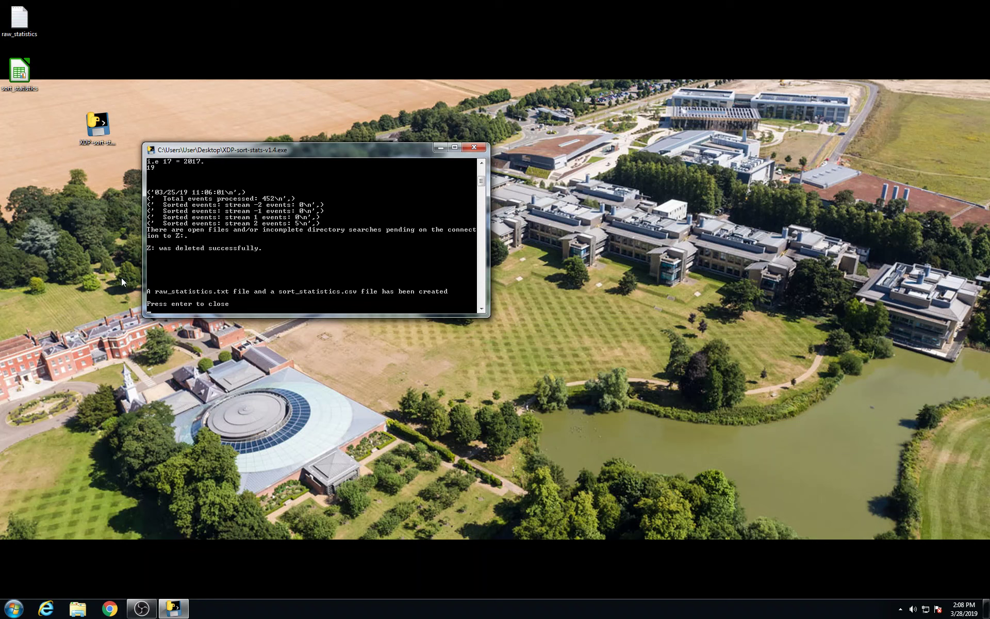
{"action": "key", "text": "Return"}
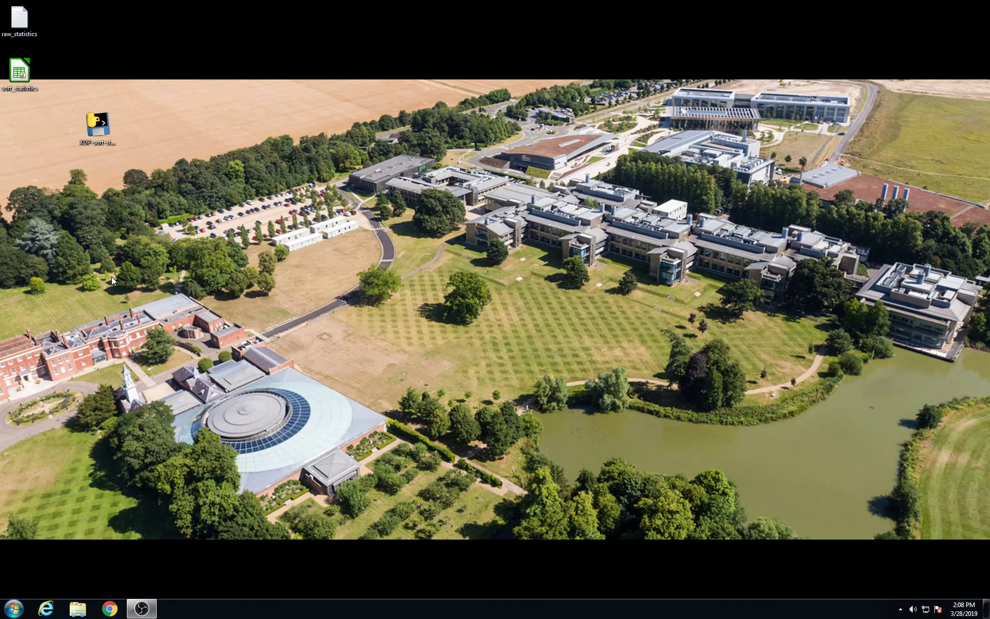
Open the regenerated sort_statistics.csv with the default import settings, check the stream 2 sorted events and close it.
{"action": "double_click", "coordinate": [20, 77]}
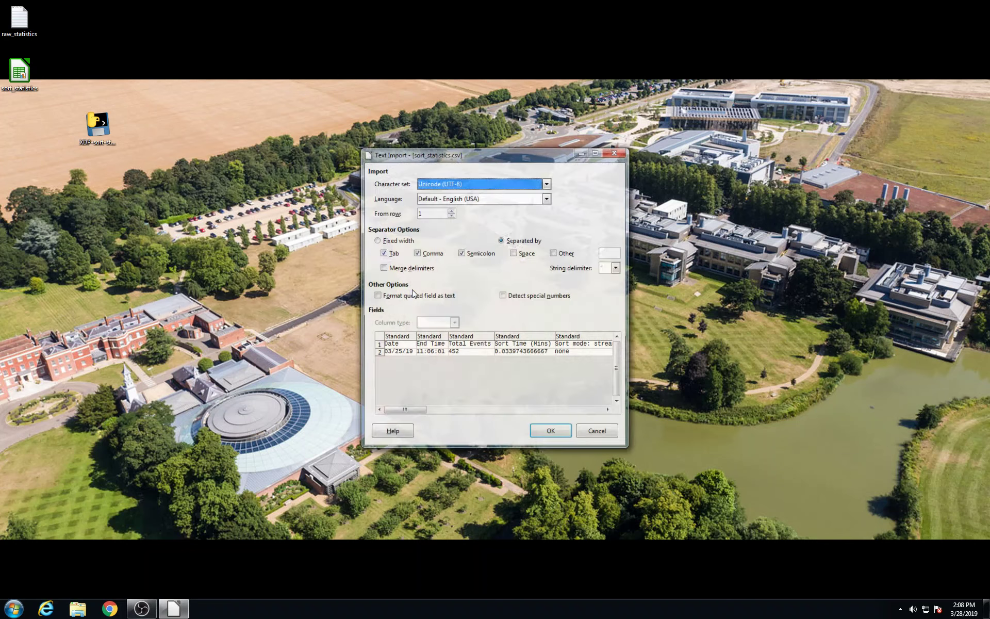
{"action": "left_click", "coordinate": [542, 439]}
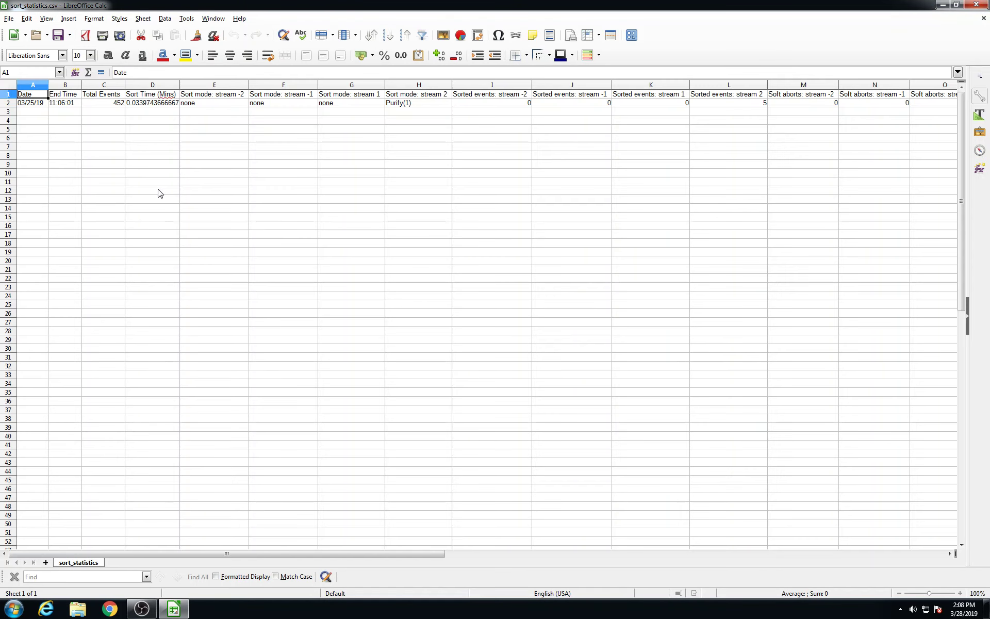
{"action": "left_click", "coordinate": [760, 104]}
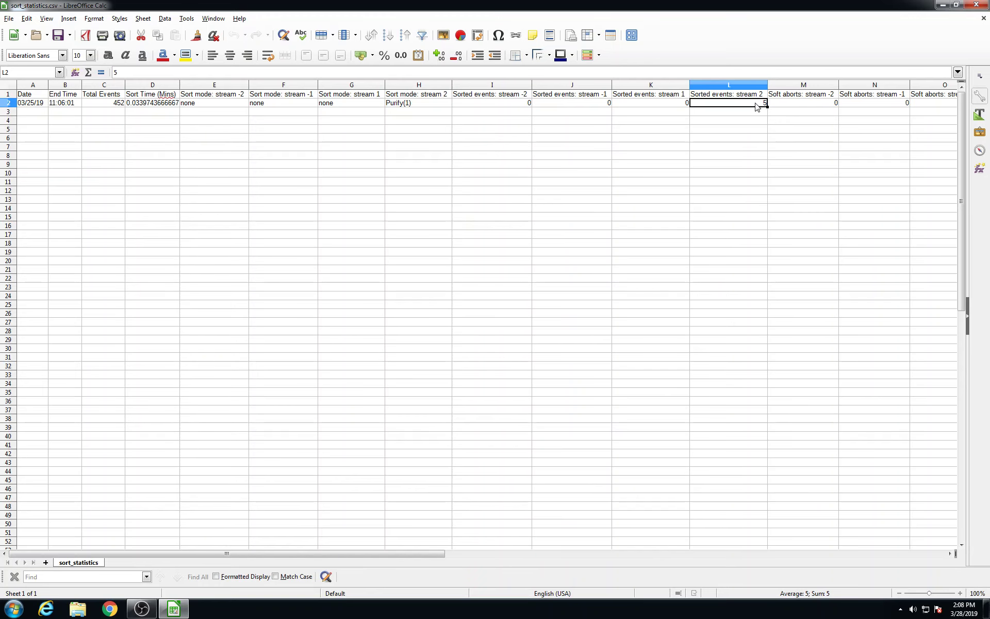
{"action": "left_click", "coordinate": [977, 5]}
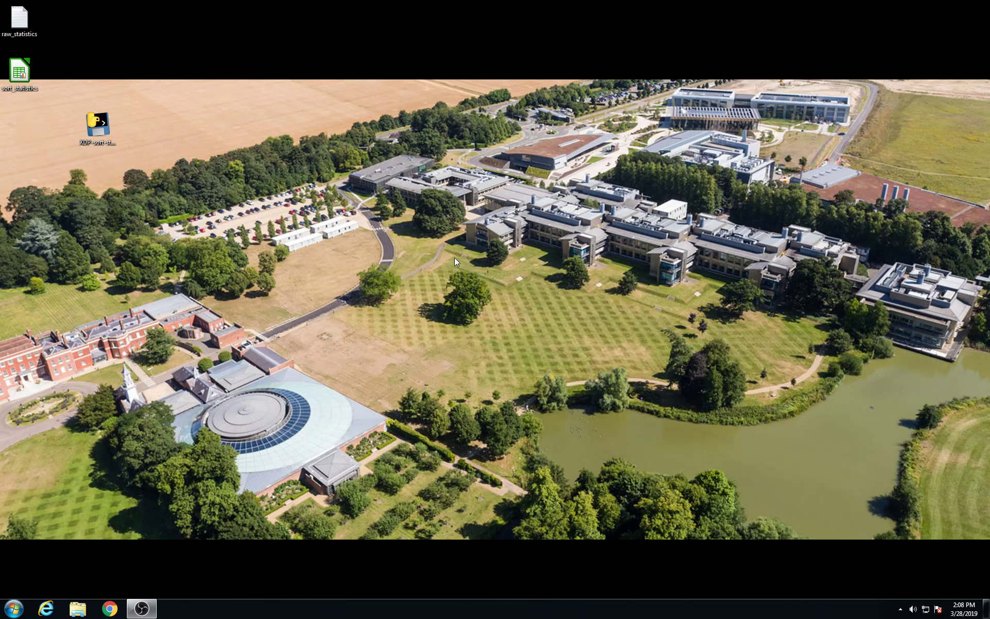